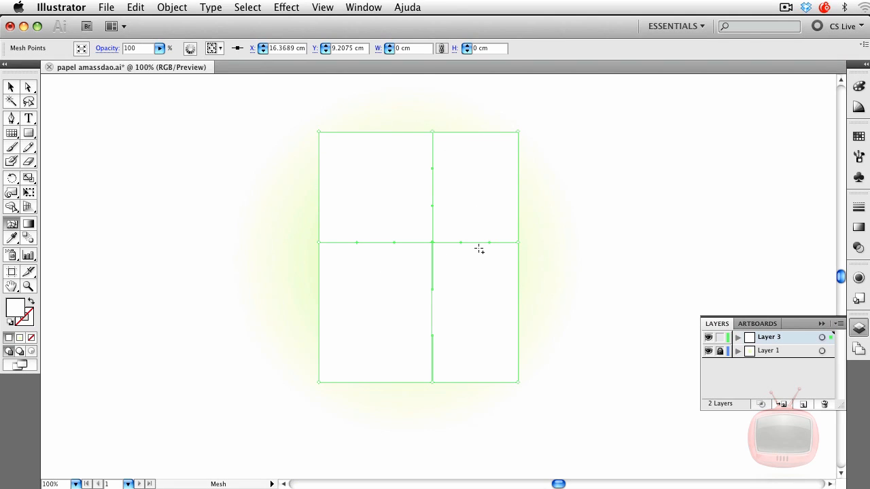
- Try a gray fill on the rectangle's central mesh point
left_click(858, 136)
left_click(772, 183)
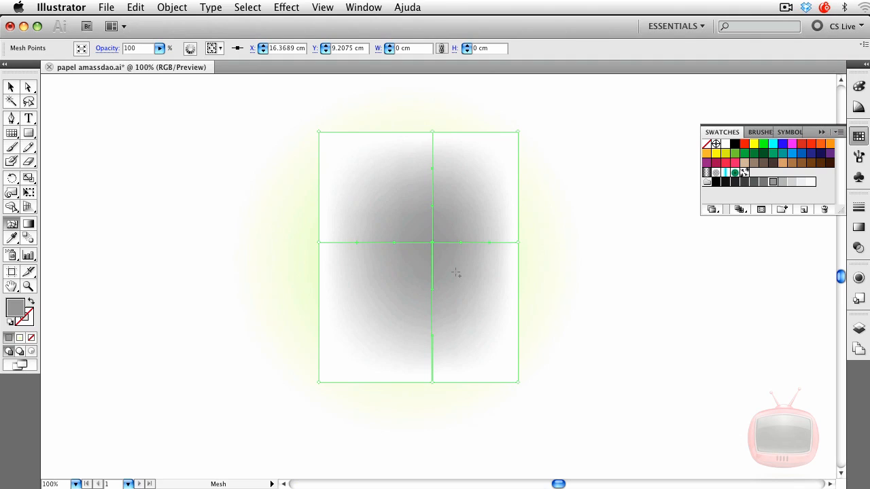
key("super+z")
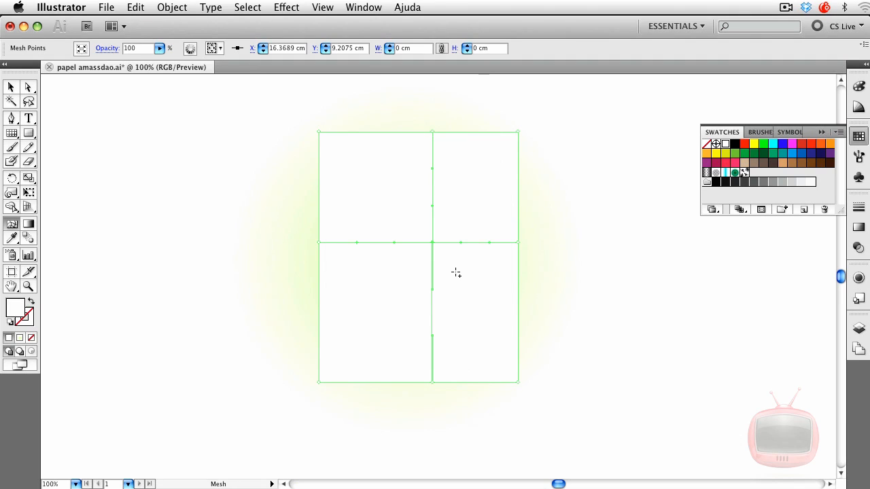
- Undo the manually added mesh point and create a flat gradient mesh with 5 rows and 1 column on the rectangle
key("super+z")
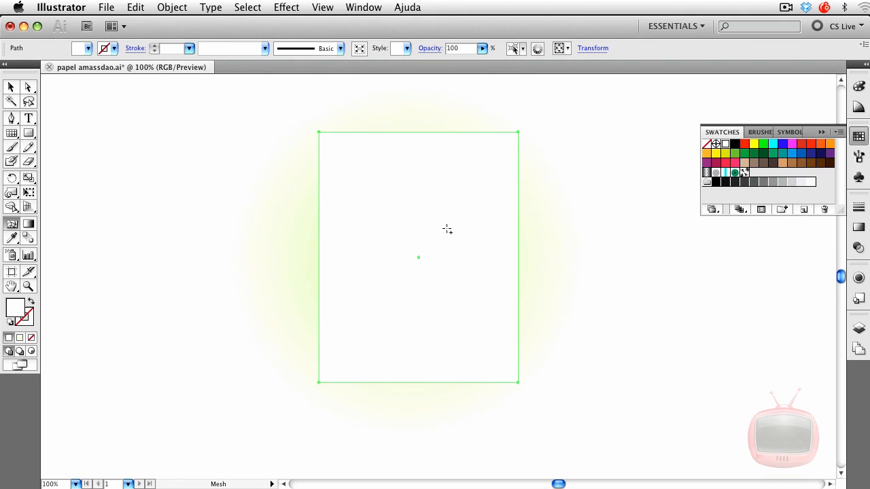
left_click(173, 9)
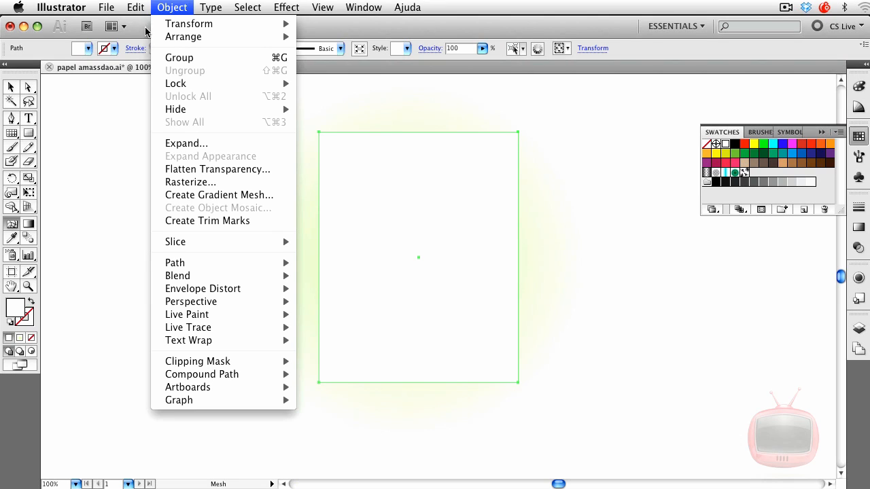
left_click(219, 197)
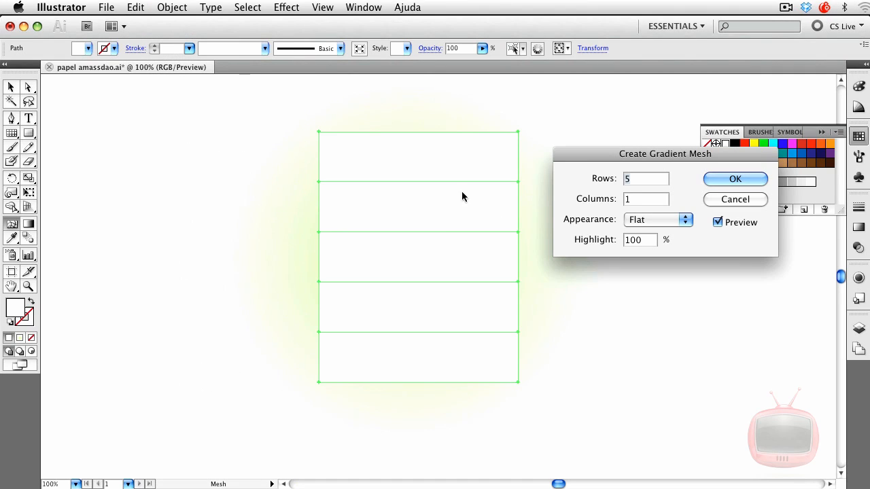
left_click_drag(594, 154, 601, 274)
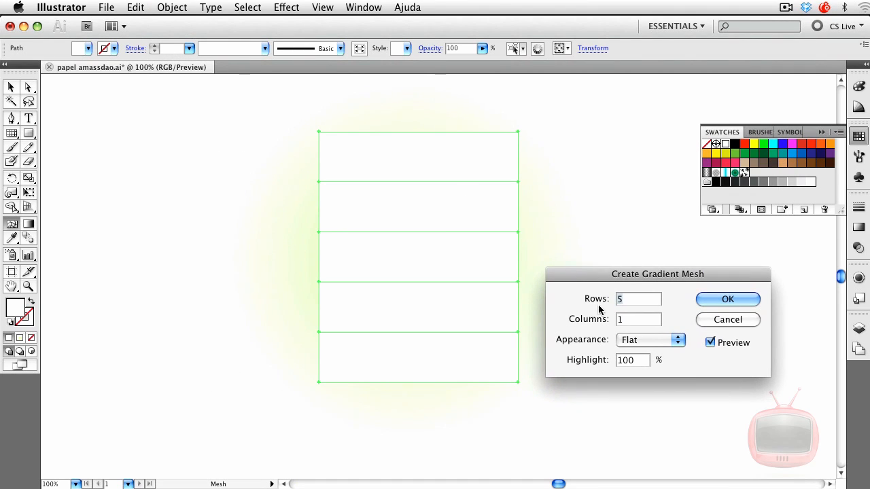
left_click_drag(720, 276, 722, 261)
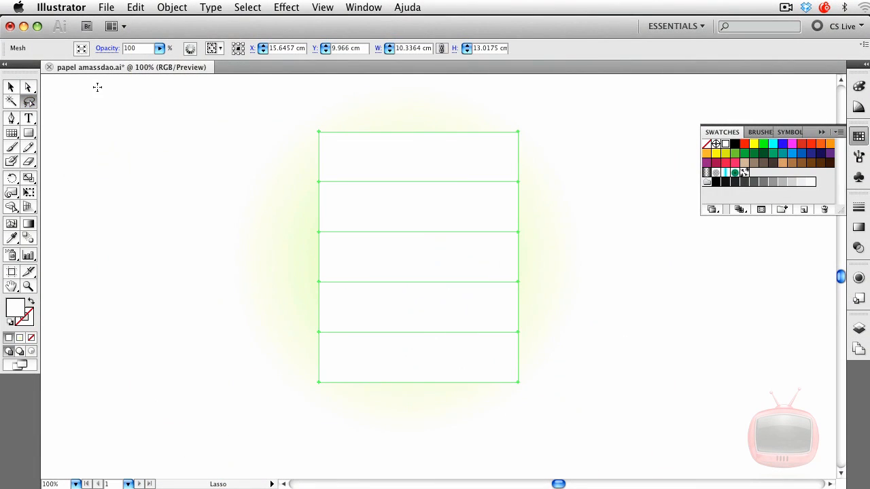
- Lasso alternating mesh points along the rectangle's two vertical edges and fill them with light gray, RGB 211, 211, 211
left_click_drag(334, 119, 337, 123)
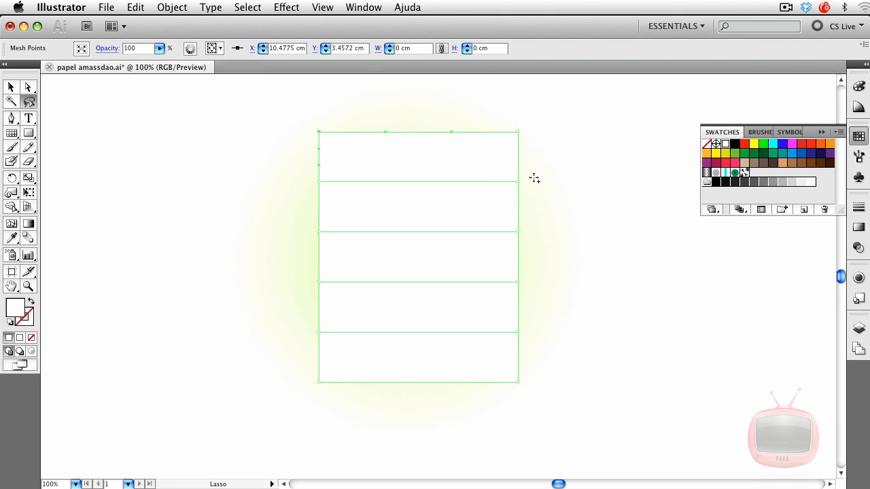
left_click_drag(509, 195, 520, 174)
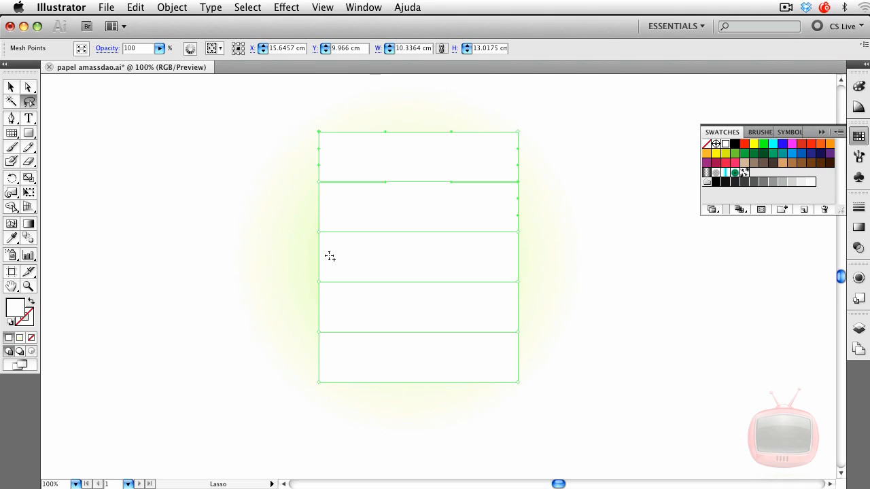
left_click_drag(308, 240, 310, 226)
left_click_drag(503, 273, 501, 299)
left_click_drag(530, 383, 536, 374)
double_click(18, 311)
left_click_drag(583, 195, 818, 172)
left_click_drag(583, 212, 586, 235)
key("Return")
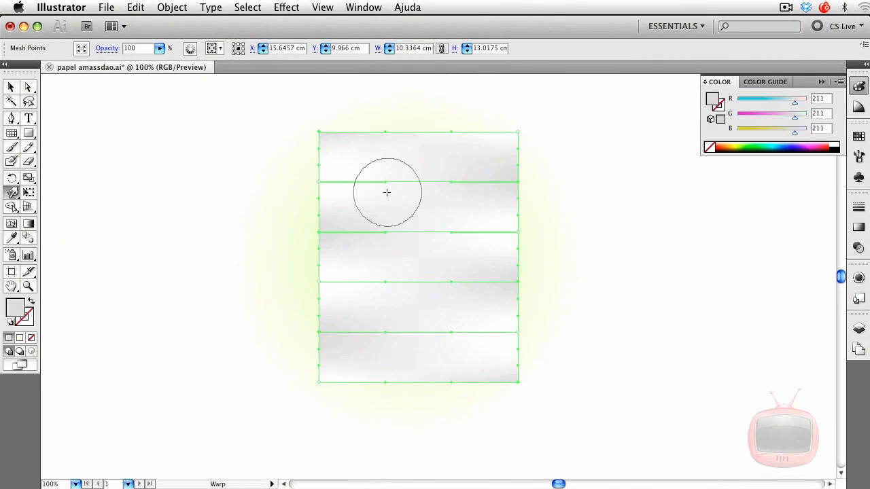
- Warp the mesh's inner row lines into irregular waves to distort the gray shading
mouse_move(371, 184)
left_mouse_down()
mouse_move(390, 165)
mouse_move(443, 190)
left_mouse_up()
mouse_move(432, 225)
left_mouse_down()
mouse_move(383, 227)
mouse_move(366, 255)
mouse_move(422, 298)
mouse_move(386, 314)
mouse_move(365, 281)
mouse_move(342, 314)
mouse_move(465, 291)
mouse_move(491, 305)
mouse_move(448, 327)
mouse_move(402, 332)
mouse_move(364, 357)
mouse_move(476, 273)
mouse_move(473, 235)
mouse_move(491, 215)
mouse_move(420, 246)
mouse_move(442, 218)
mouse_move(374, 241)
mouse_move(428, 155)
mouse_move(375, 181)
mouse_move(442, 178)
left_mouse_up()
mouse_move(428, 244)
left_mouse_down()
mouse_move(376, 288)
mouse_move(385, 348)
mouse_move(490, 379)
mouse_move(435, 340)
left_mouse_up()
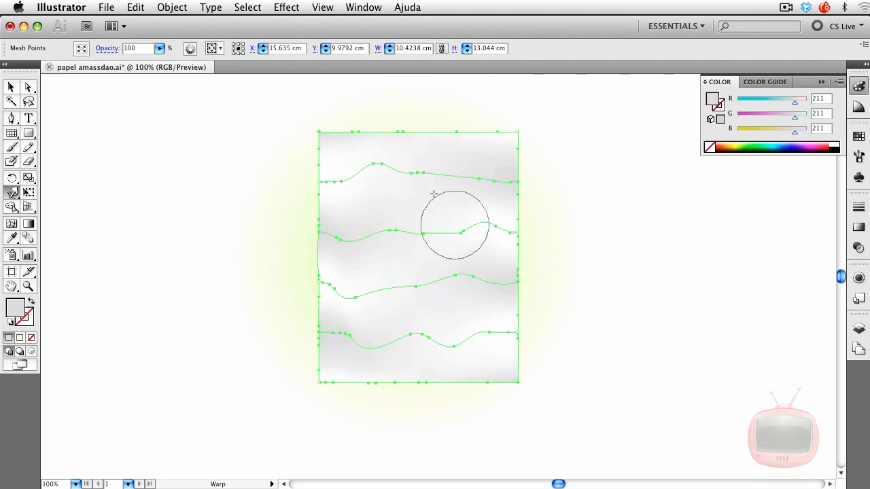
- Twirl the mesh at four spots, one on each inner row line, to form crumpled folds, and deselect it
left_click(14, 196)
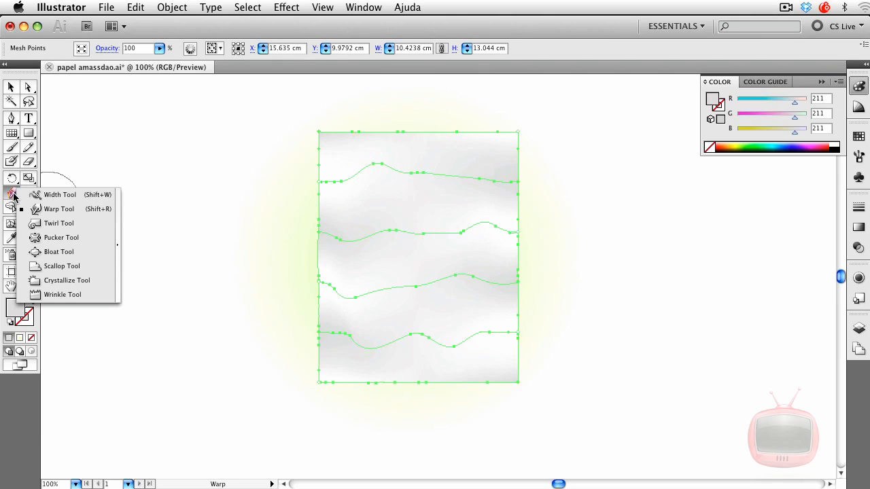
left_click(63, 226)
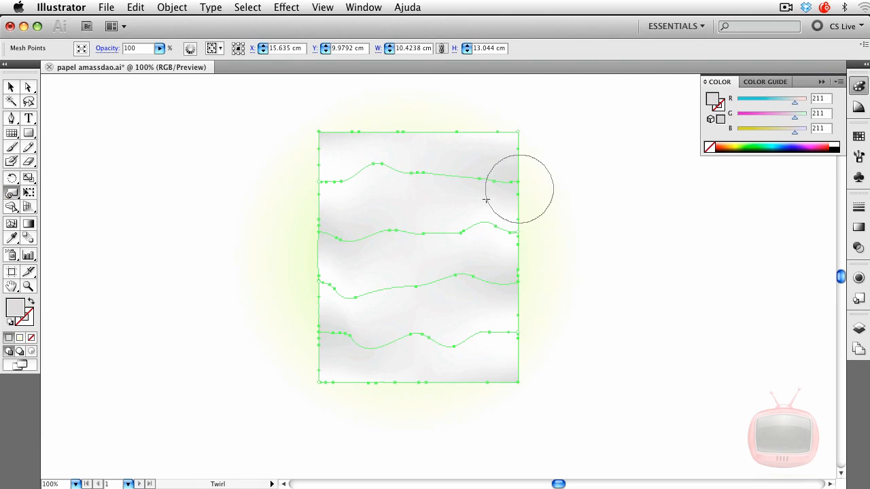
left_click_drag(443, 182, 450, 175)
key("super+z")
left_click_drag(444, 176, 442, 177)
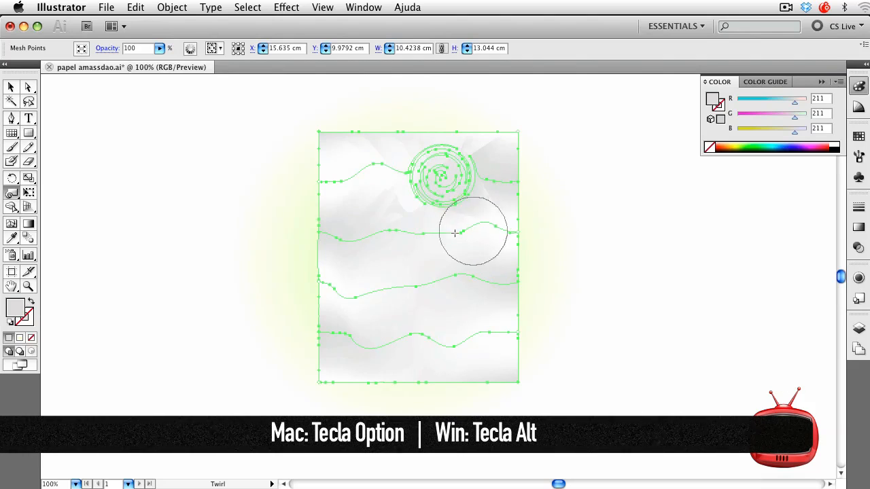
left_click_drag(388, 230, 378, 229)
left_click_drag(425, 283, 426, 283)
left_click_drag(396, 335, 395, 335)
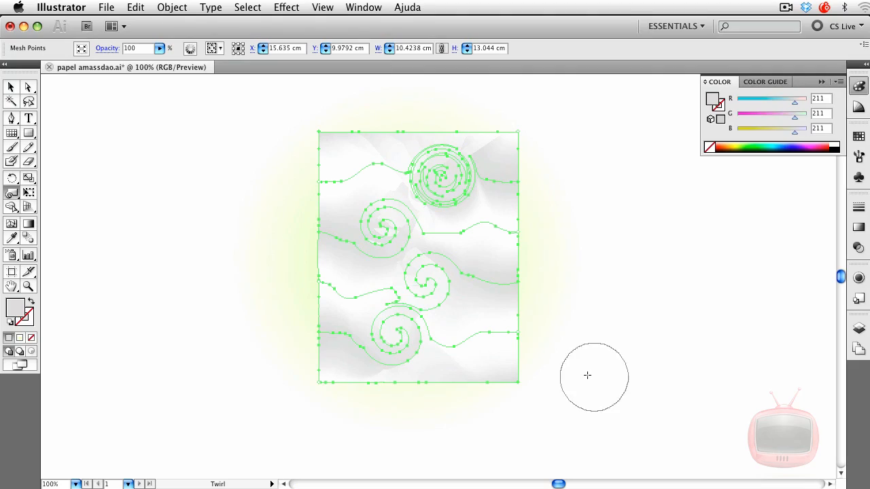
key("a")
left_click(540, 308)
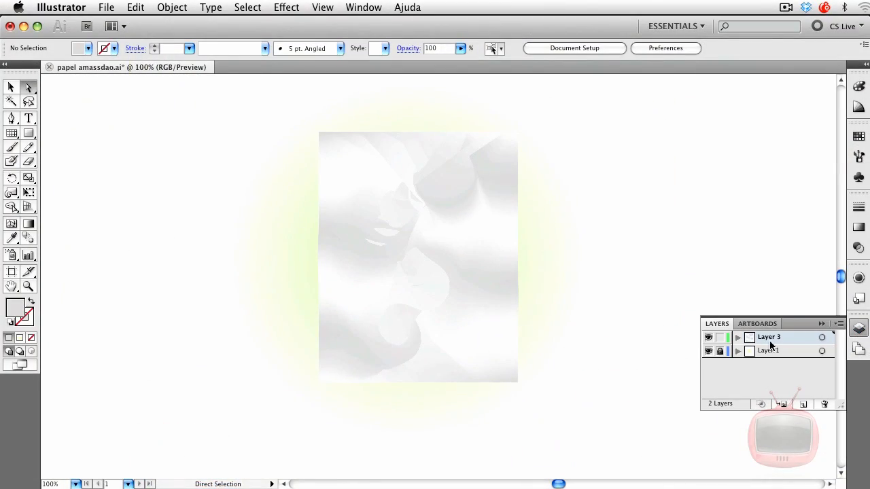
- Lock Layer 3, add a new layer and draw a rectangular grid about 10.27 × 12.98 cm with 21 horizontal dividers over the paper
left_click(803, 404)
left_click(803, 404)
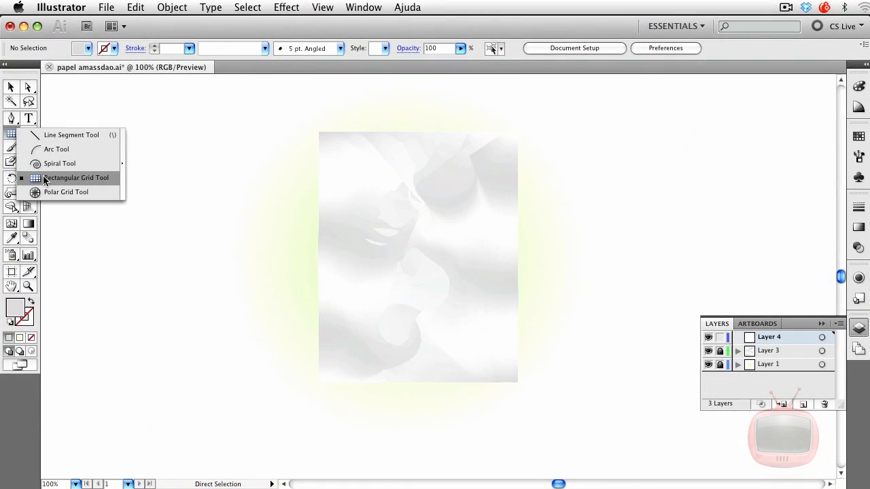
left_click(45, 180)
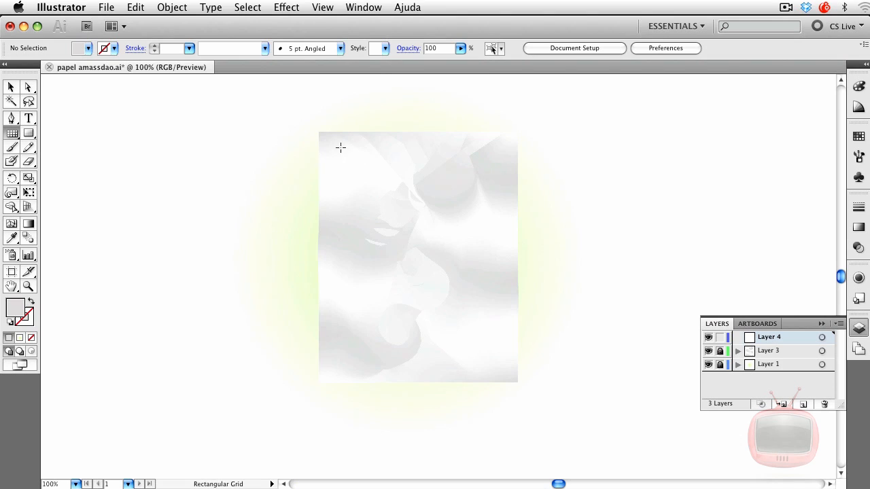
left_click_drag(330, 156, 518, 382)
- Check the Rectangular Grid tool's default size and divider settings
double_click(12, 134)
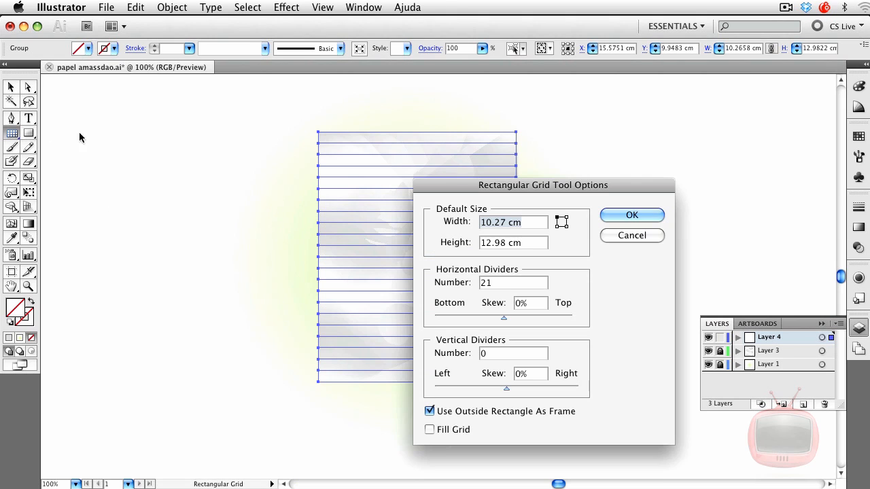
left_click_drag(629, 189, 767, 177)
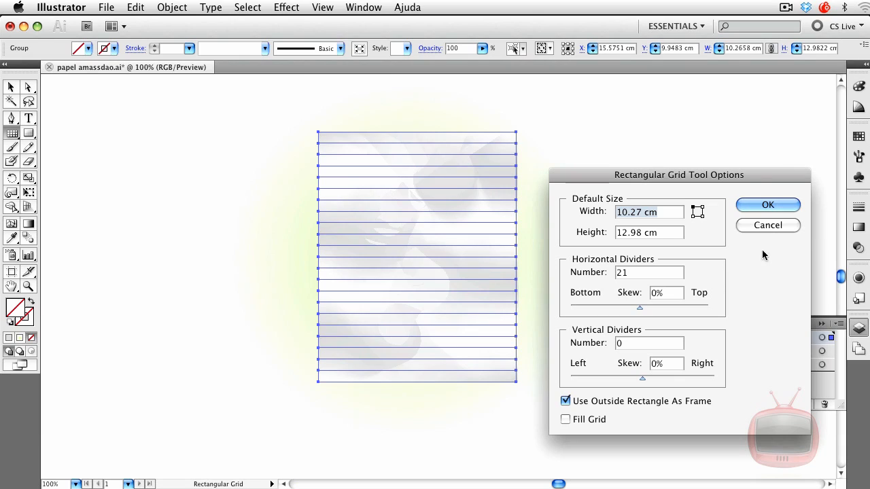
left_click(767, 225)
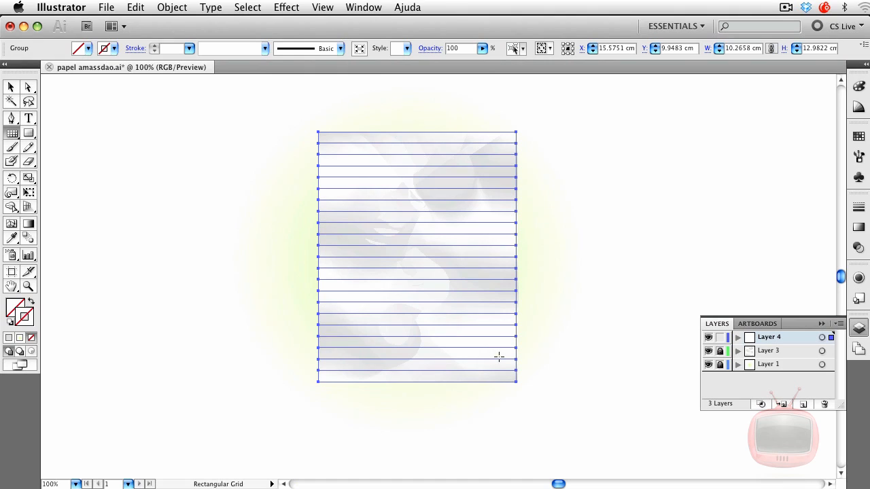
- Apply a medium blue stroke swatch to the grid and deselect it
left_click(858, 136)
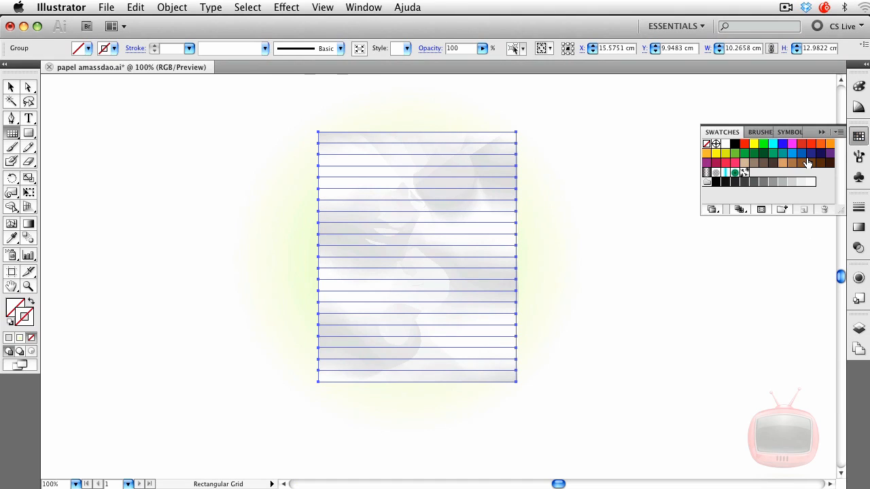
left_click(801, 154)
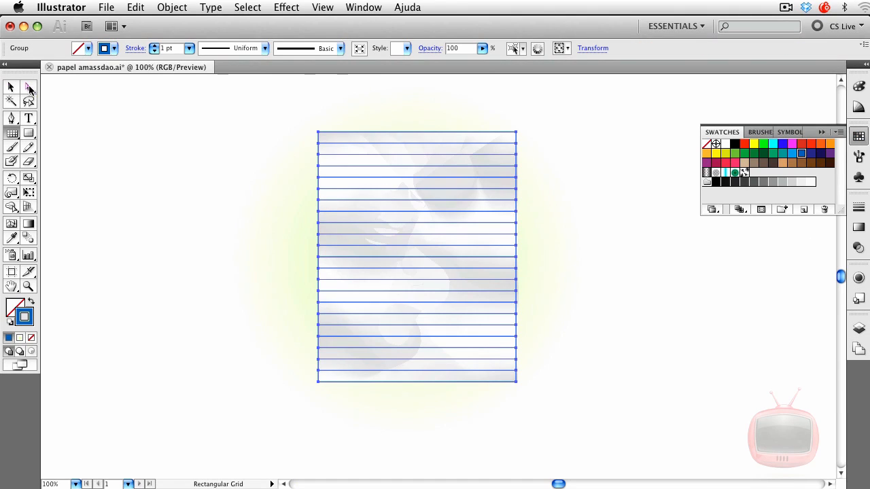
left_click(28, 87)
left_click(150, 130)
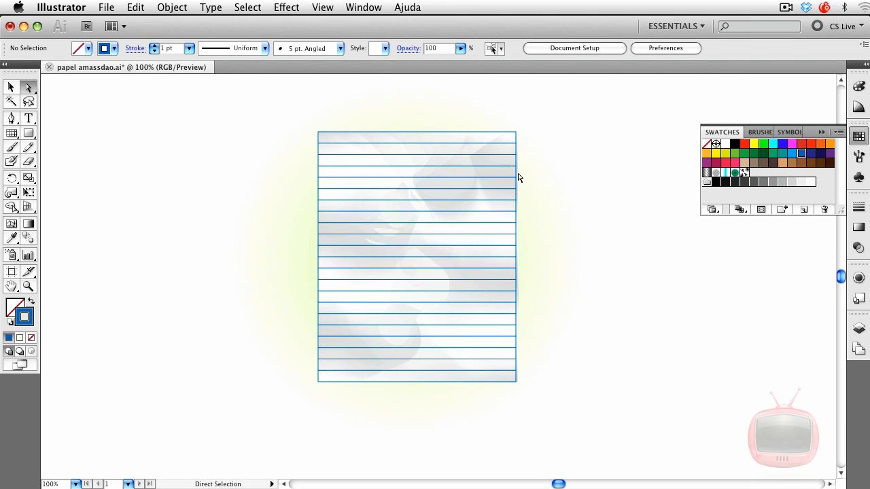
- Delete the grid's outer rectangular frame, keeping only the horizontal lines on the paper
key("super+equal")
left_click_drag(518, 381, 543, 459)
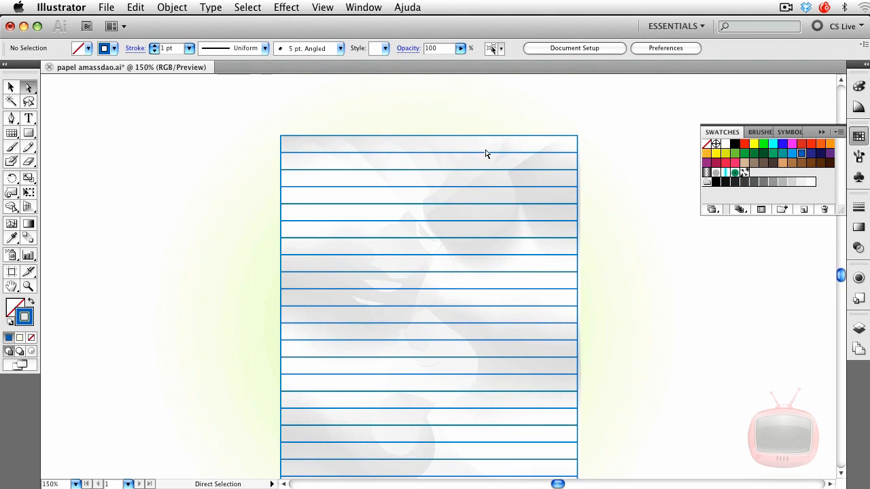
left_click(578, 143)
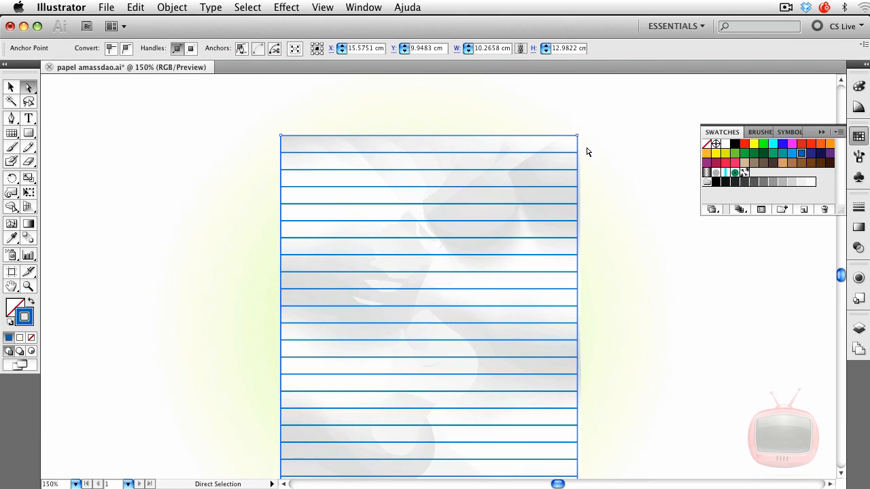
key("Delete")
key("Delete")
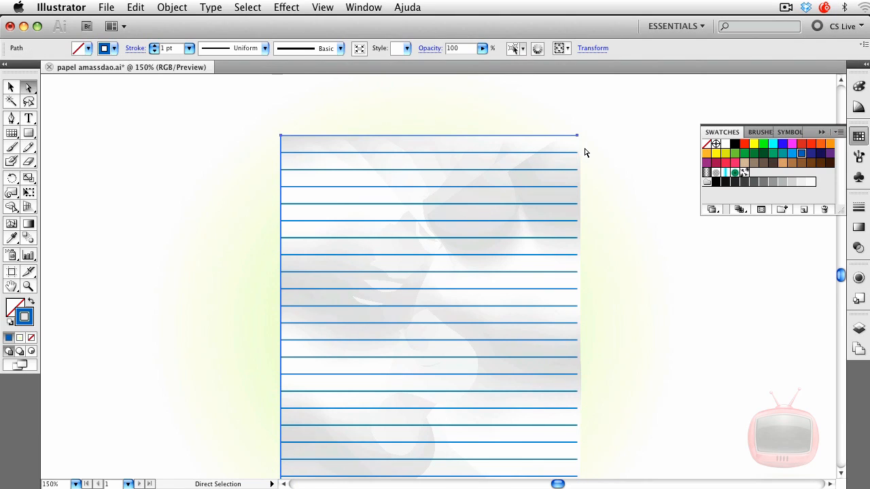
left_click_drag(631, 299, 640, 254)
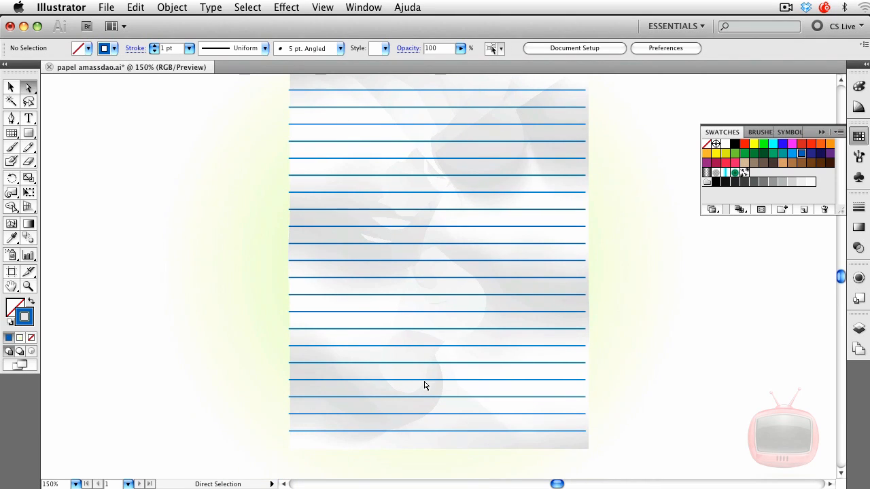
left_click_drag(661, 317, 646, 338)
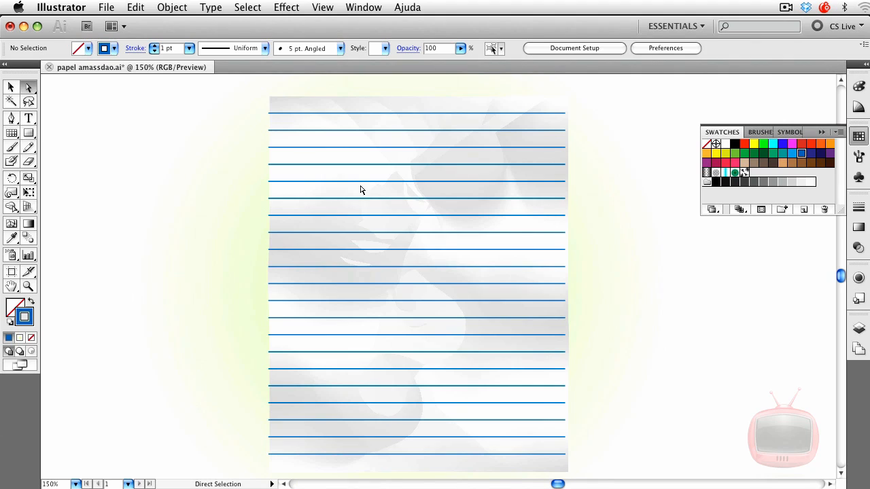
- Set the stroke weight of all the horizontal lines to 0.5 pt and deselect them
left_click_drag(236, 106, 629, 393)
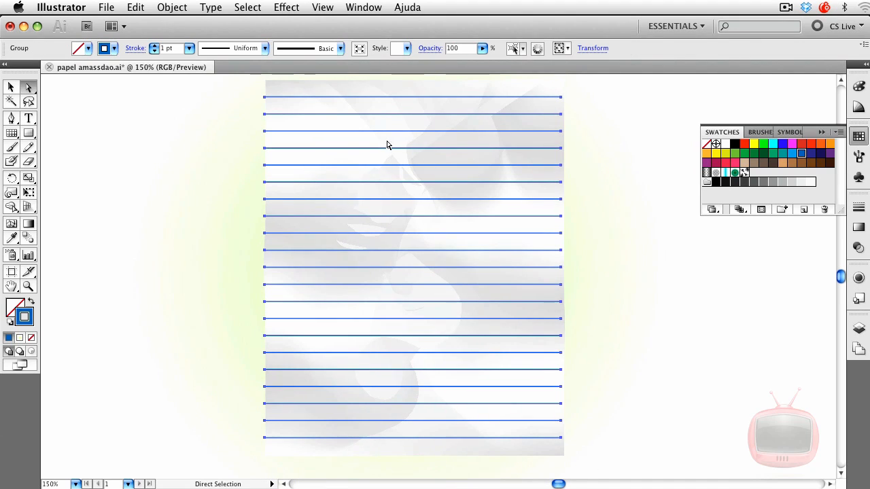
left_click(189, 48)
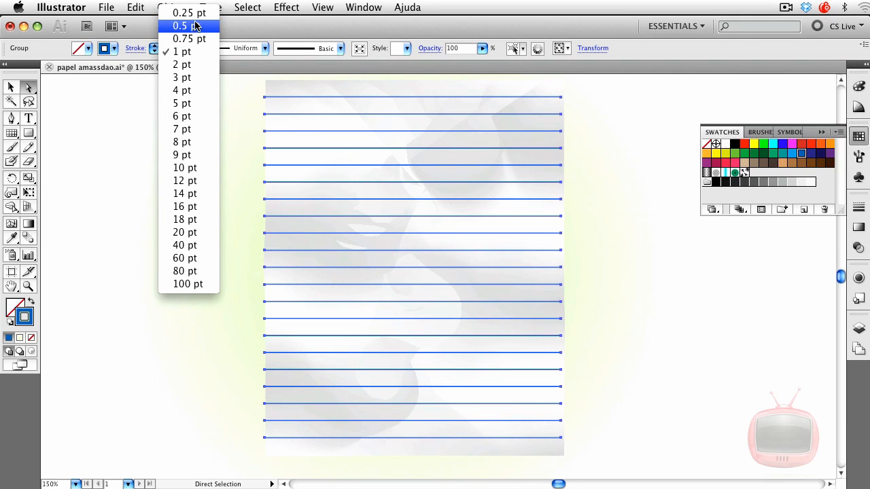
left_click(687, 310)
left_click_drag(635, 334, 659, 358)
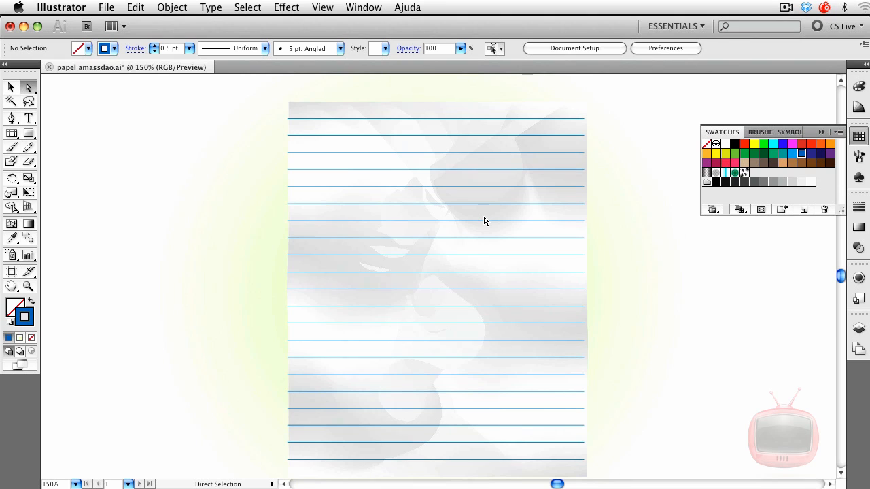
- Select all the ruled lines and warp them slightly across the page to follow the paper's creases
left_click_drag(295, 153, 650, 433)
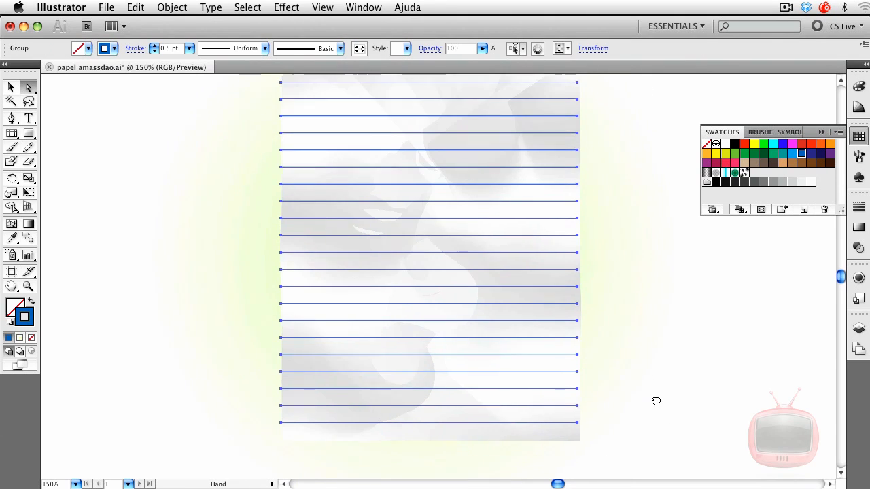
left_click_drag(656, 402, 660, 404)
mouse_move(12, 193)
left_mouse_down()
mouse_move(83, 206)
mouse_move(74, 212)
left_mouse_up()
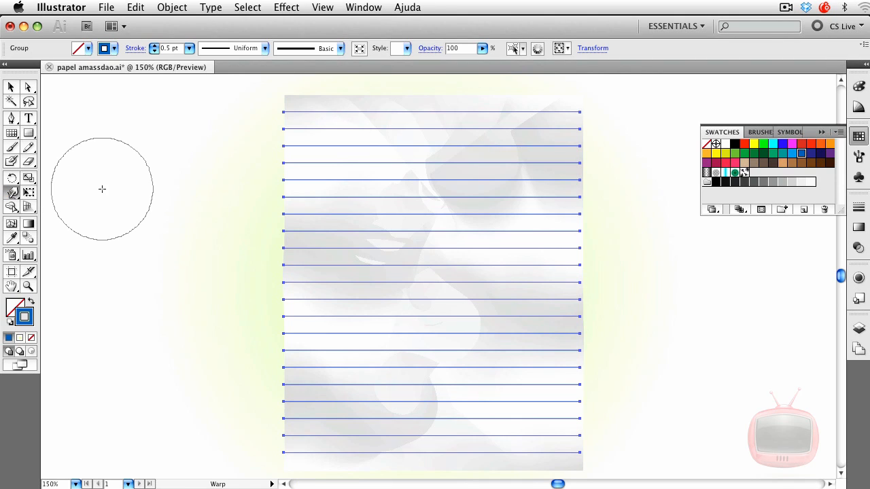
left_click_drag(333, 136, 471, 147)
mouse_move(511, 188)
left_mouse_down()
mouse_move(461, 227)
mouse_move(381, 218)
mouse_move(321, 229)
mouse_move(361, 288)
mouse_move(512, 306)
left_mouse_up()
mouse_move(513, 376)
left_mouse_down()
mouse_move(447, 358)
mouse_move(344, 370)
mouse_move(344, 423)
mouse_move(462, 423)
left_mouse_up()
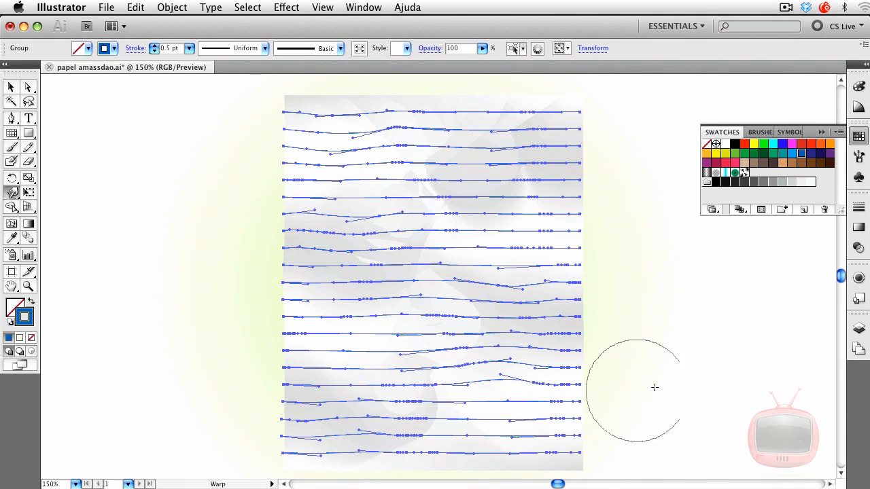
- Warp the selected ruled lines further around the middle and upper areas of the paper and deselect them
scroll(680, 361, "down", 3)
left_click_drag(514, 360, 458, 362)
key("space")
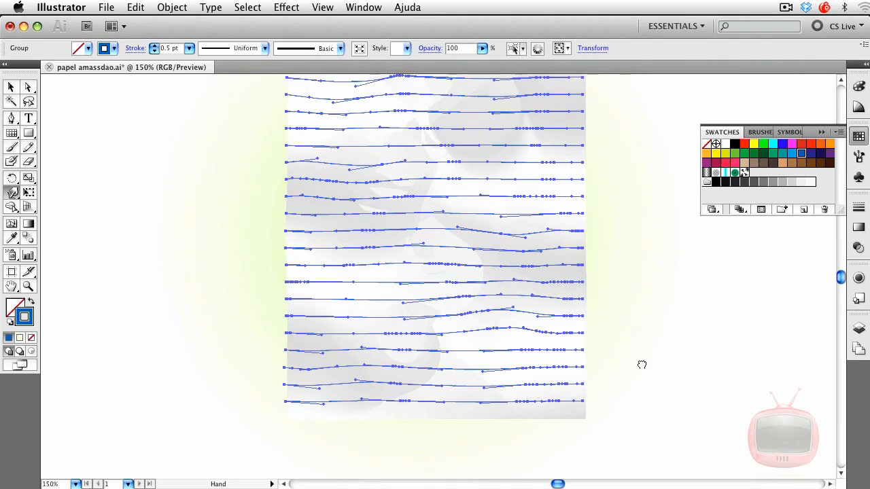
left_click_drag(637, 351, 665, 460)
left_click_drag(546, 263, 522, 244)
mouse_move(443, 209)
left_mouse_down()
mouse_move(369, 195)
mouse_move(319, 201)
left_mouse_up()
left_click(11, 87)
left_click(175, 129)
left_click_drag(674, 393, 641, 327)
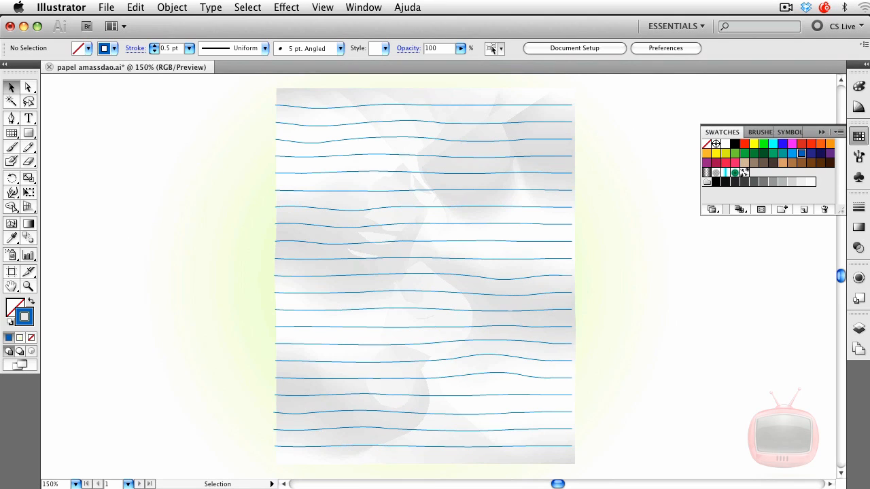
- Lock the ruled lines' layer and add a new empty layer above it
left_click(860, 330)
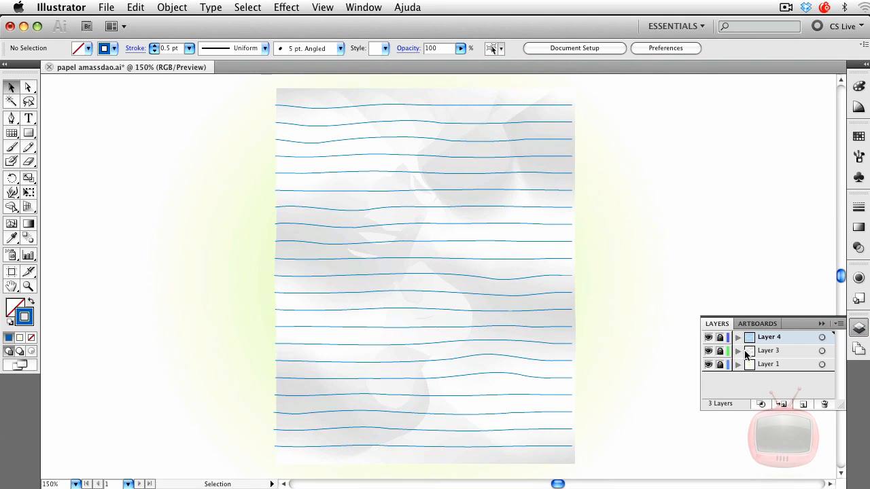
left_click(804, 406)
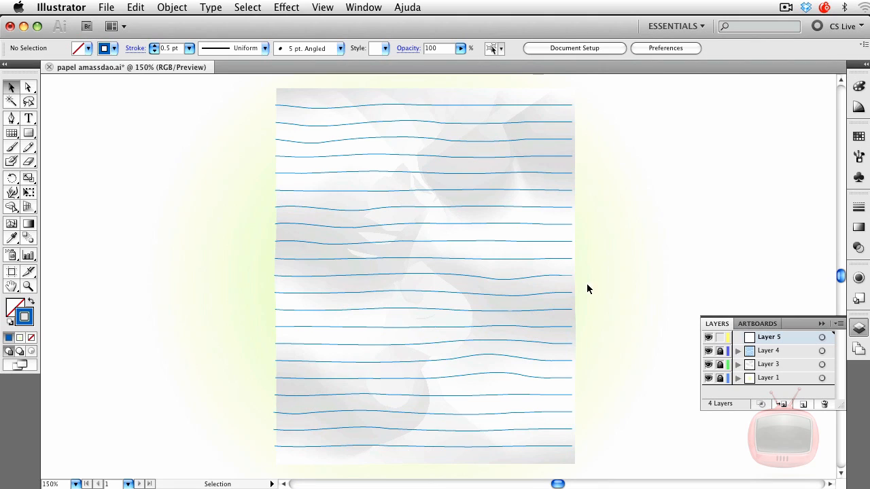
left_click_drag(619, 359, 614, 365)
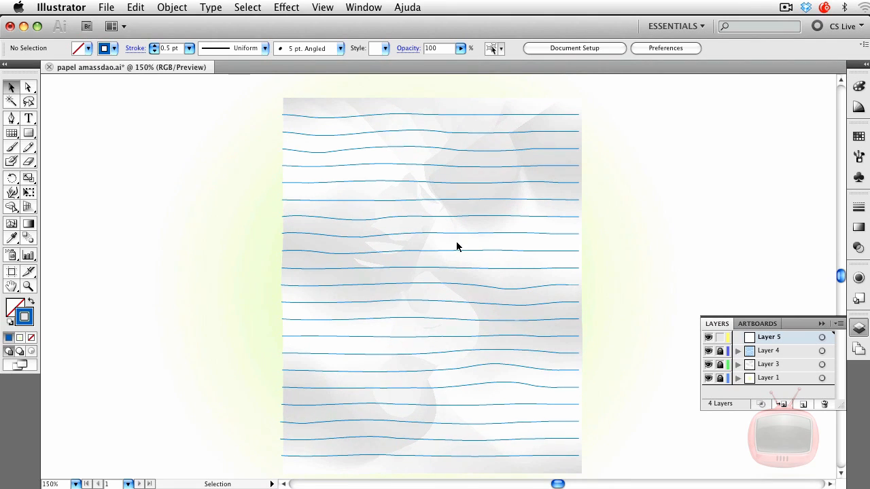
- Draw a full-height vertical margin line near the paper's left edge and give it a red stroke
left_click_drag(11, 133, 68, 134)
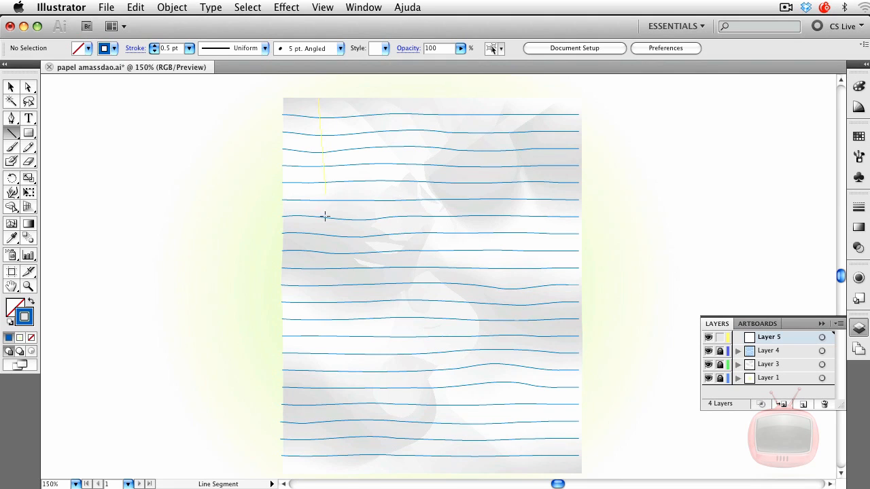
mouse_move(326, 474)
left_mouse_down()
mouse_move(320, 479)
mouse_move(328, 411)
mouse_move(321, 386)
left_mouse_up()
left_click_drag(754, 210, 728, 290)
left_click(858, 136)
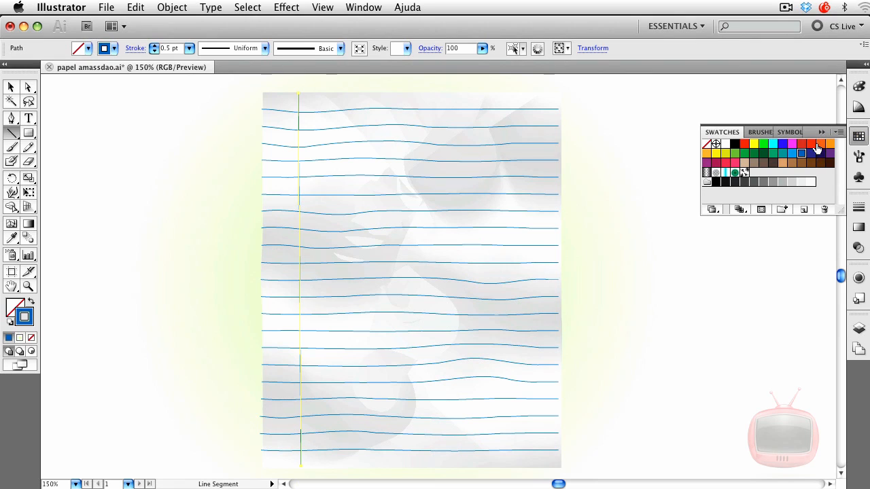
left_click(28, 87)
left_click(366, 129)
left_click(298, 109)
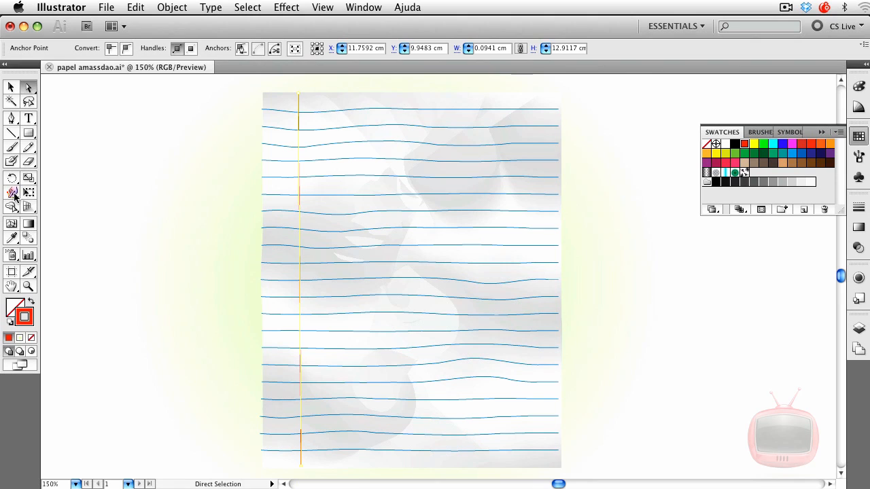
- Warp the red margin line slightly along its full height to follow the creases and deselect it
left_click(14, 196)
mouse_move(299, 132)
left_mouse_down()
mouse_move(296, 259)
mouse_move(315, 367)
mouse_move(299, 358)
mouse_move(303, 457)
left_mouse_up()
left_click(11, 88)
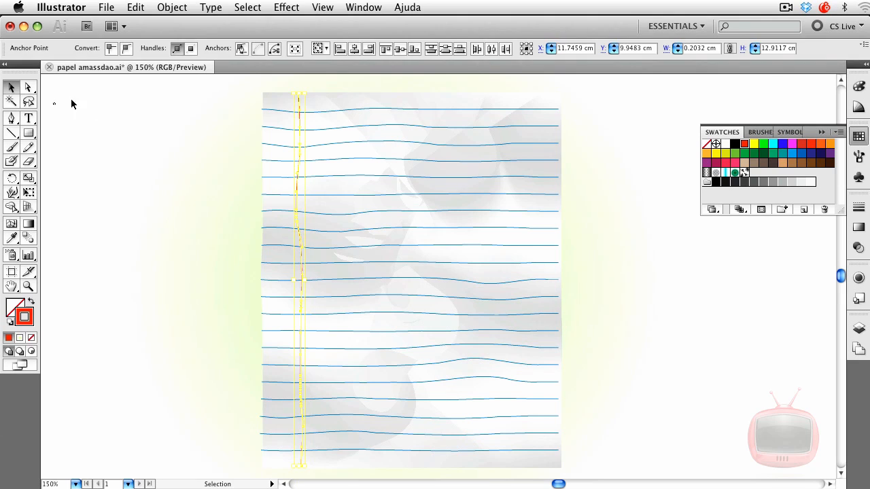
left_click(55, 107)
key("space")
mouse_move(688, 399)
left_mouse_down()
mouse_move(692, 384)
mouse_move(691, 403)
left_mouse_up()
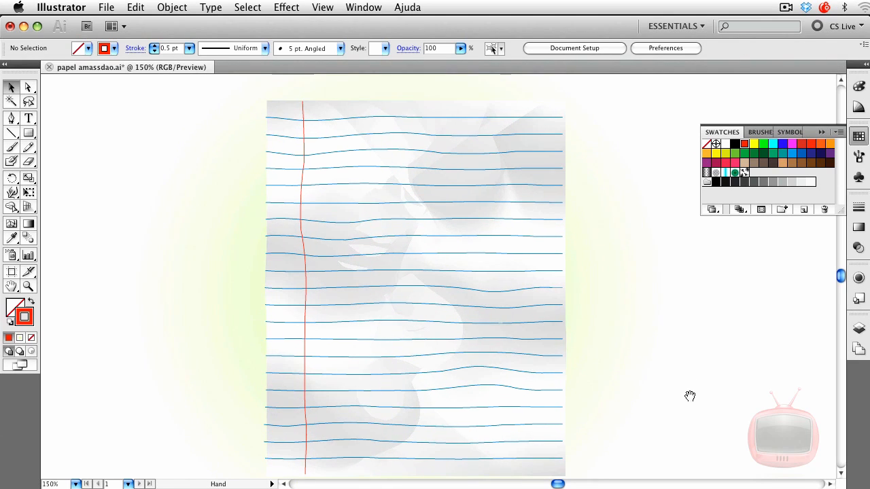
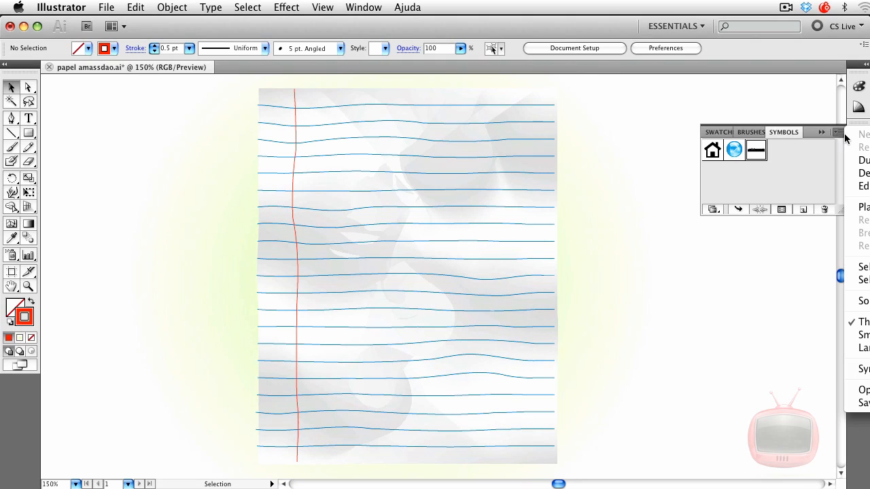
- Open the Grime Vector Pack symbol library and place its torn spiral-binding strip, Grime Vector Pack 13, over the page
mouse_move(862, 390)
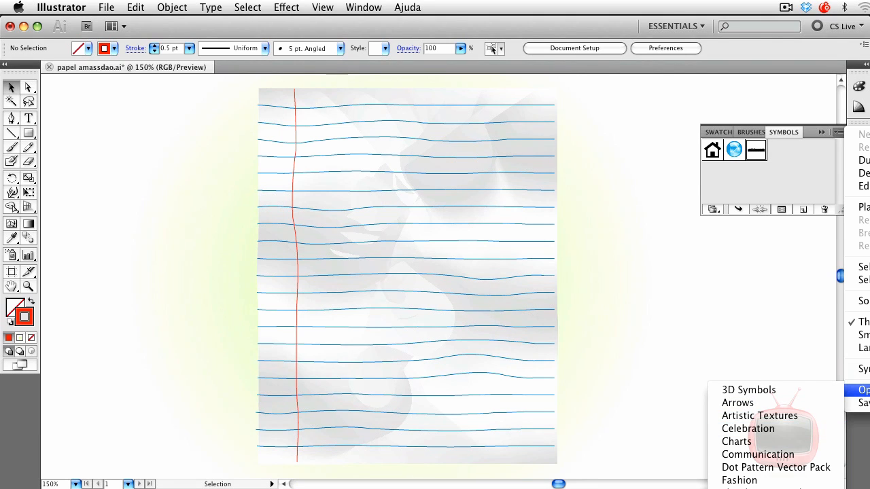
left_click(756, 488)
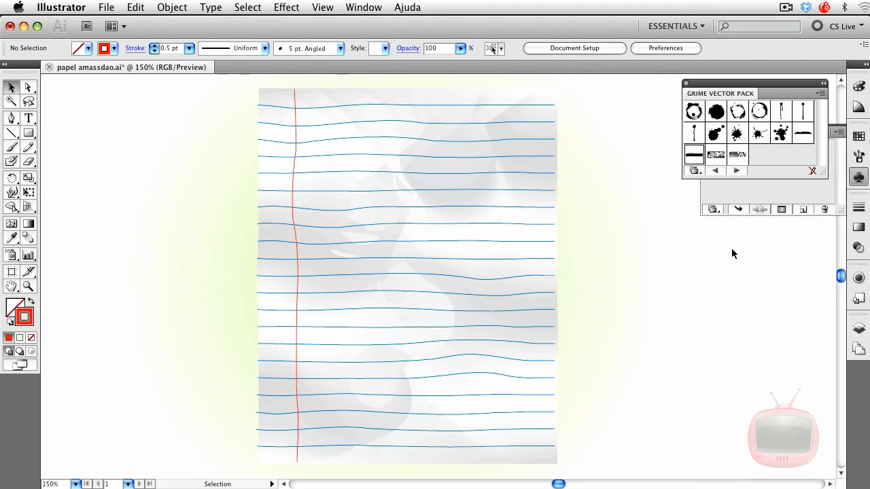
left_click_drag(744, 85, 730, 272)
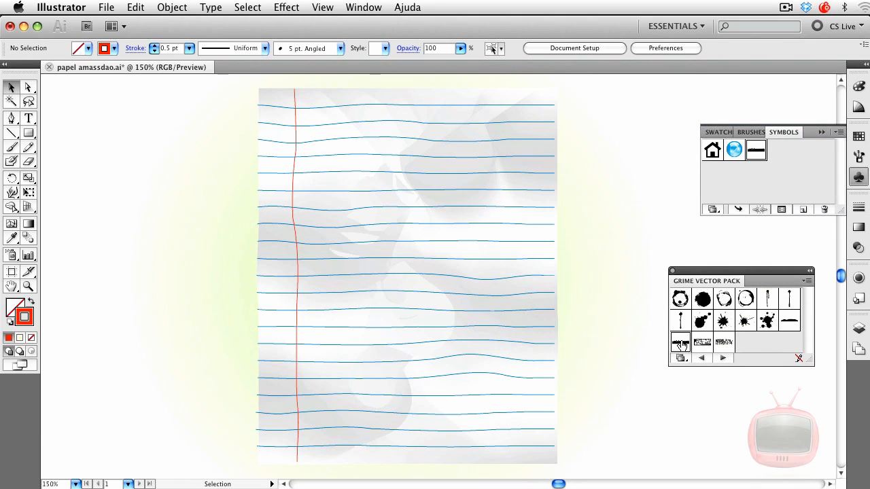
left_click_drag(680, 347, 450, 295)
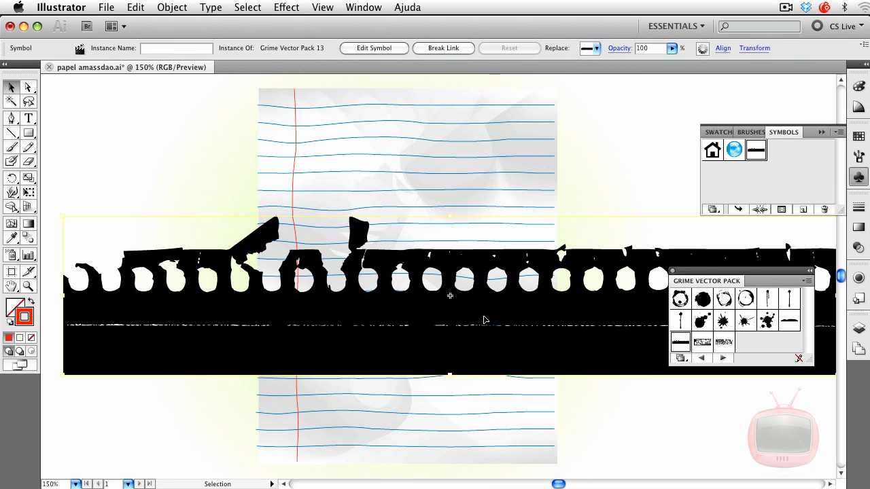
left_click(672, 271)
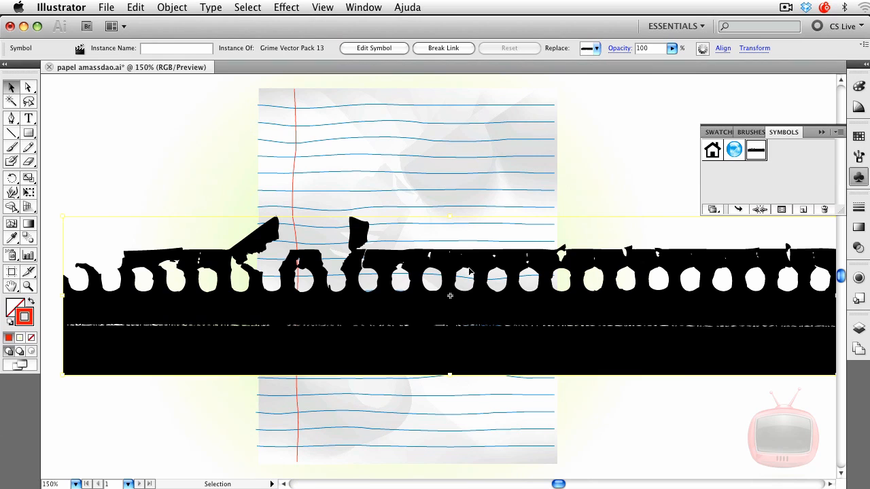
left_click_drag(707, 350, 718, 351)
left_click_drag(654, 360, 647, 335)
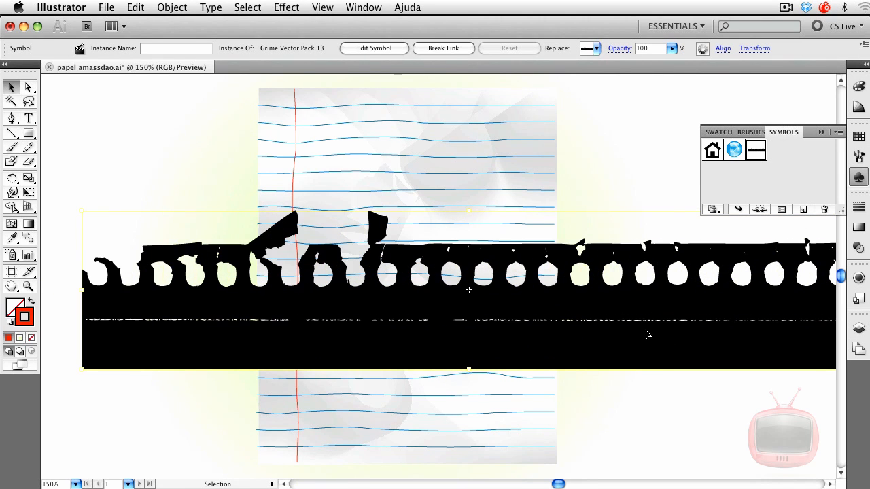
- Scale down the torn strip symbol, rotate it upright and fit it along the full height of the paper's left edge
left_click_drag(81, 211, 571, 312)
left_click_drag(630, 343, 273, 348)
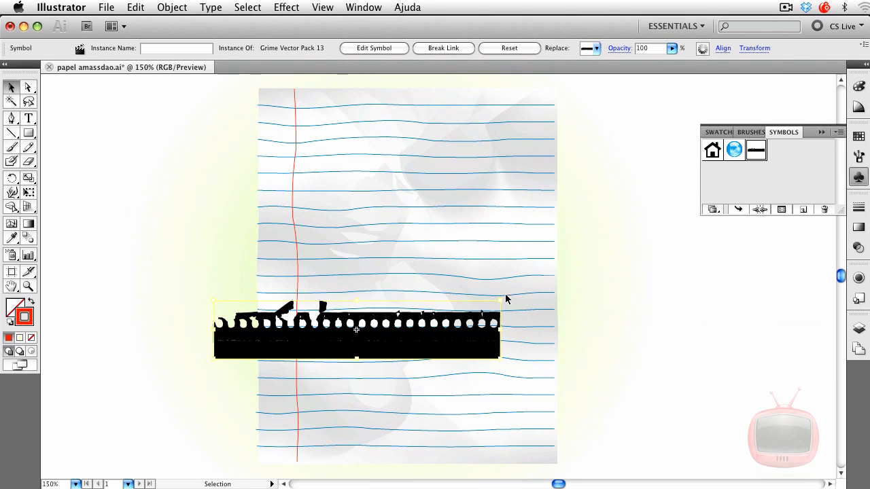
left_click_drag(506, 297, 343, 225)
left_click_drag(379, 257, 299, 161)
left_click_drag(307, 377, 325, 461)
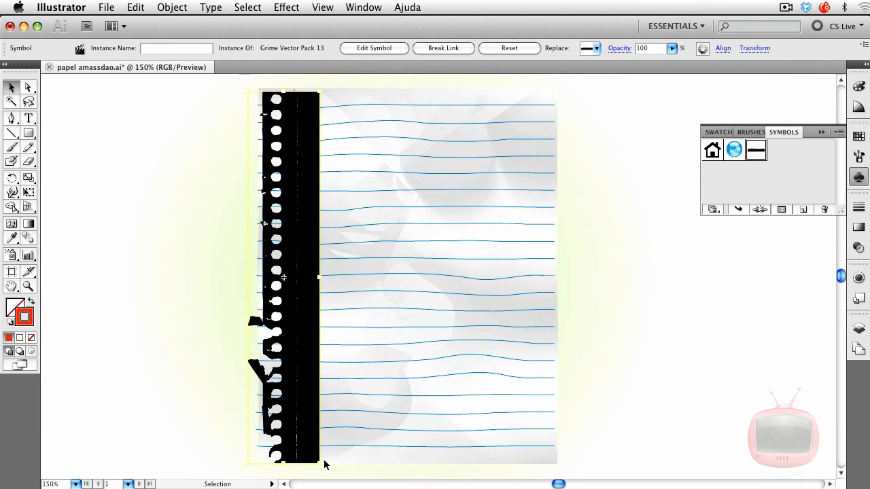
left_click_drag(560, 361, 619, 367)
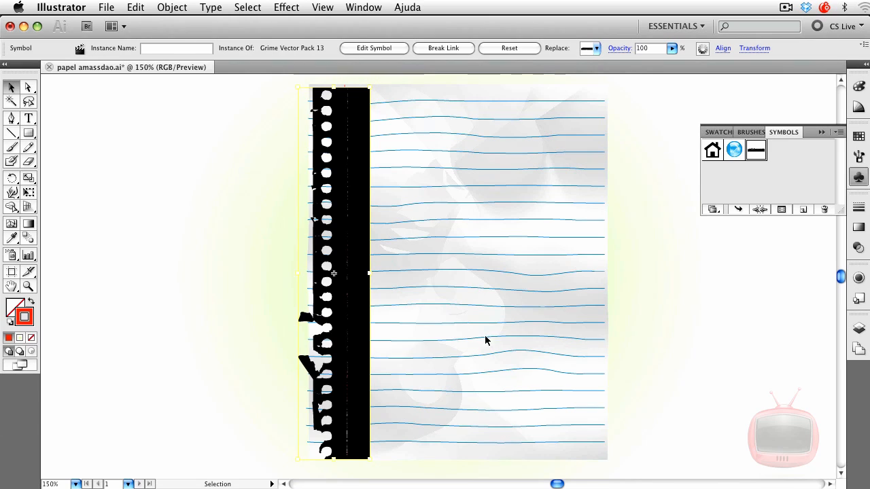
left_click_drag(353, 376, 358, 347)
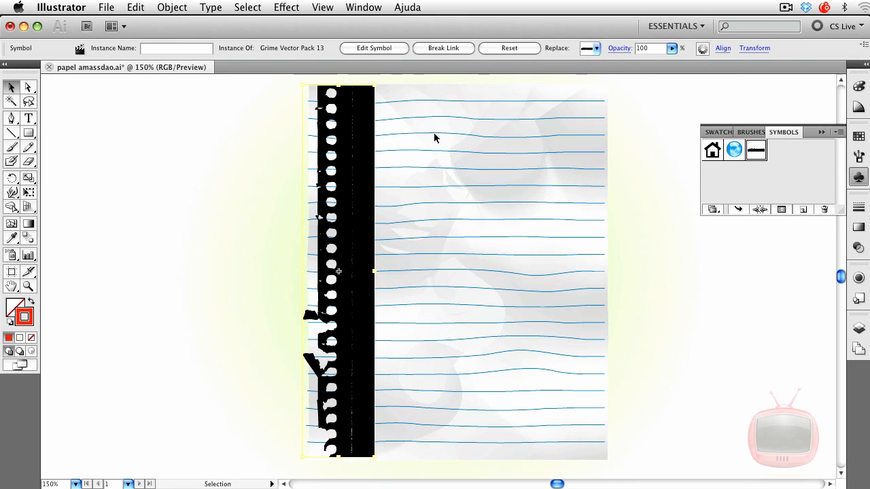
- Flatten the torn strip symbol's transparency into editable paths, nudge it slightly left and deselect it
left_click(168, 10)
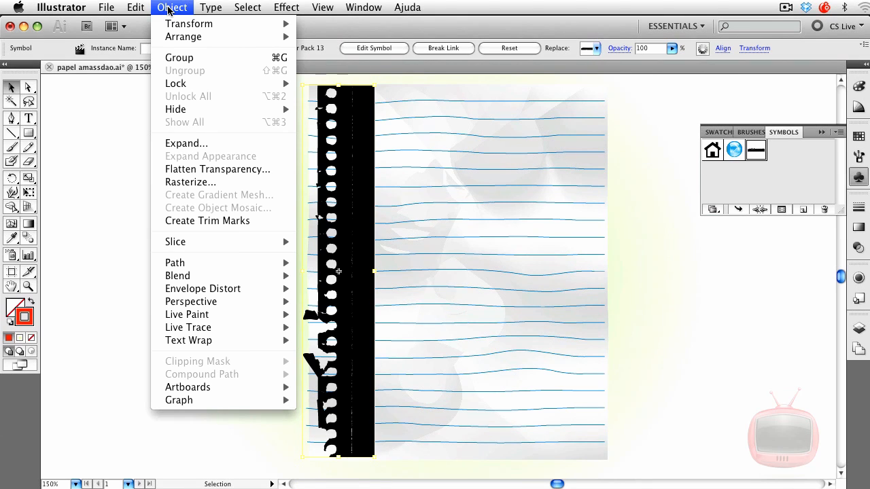
left_click(206, 167)
left_click(682, 221)
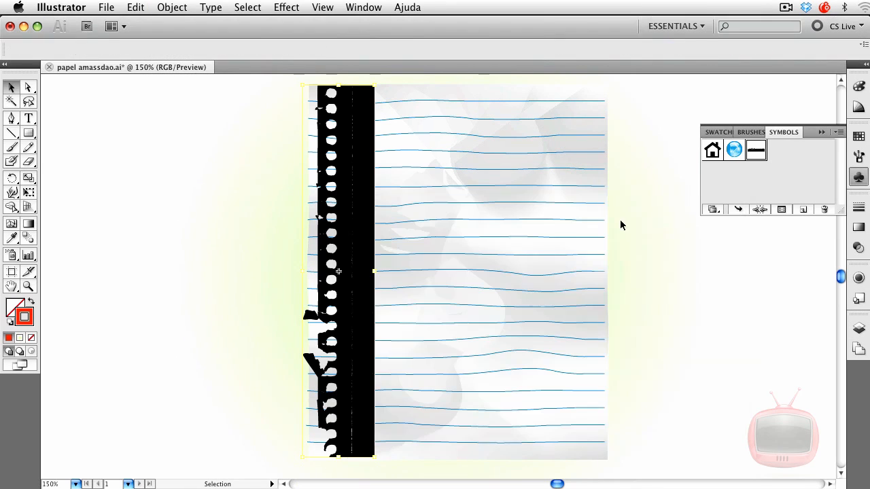
left_click_drag(365, 282, 362, 282)
left_click(788, 351)
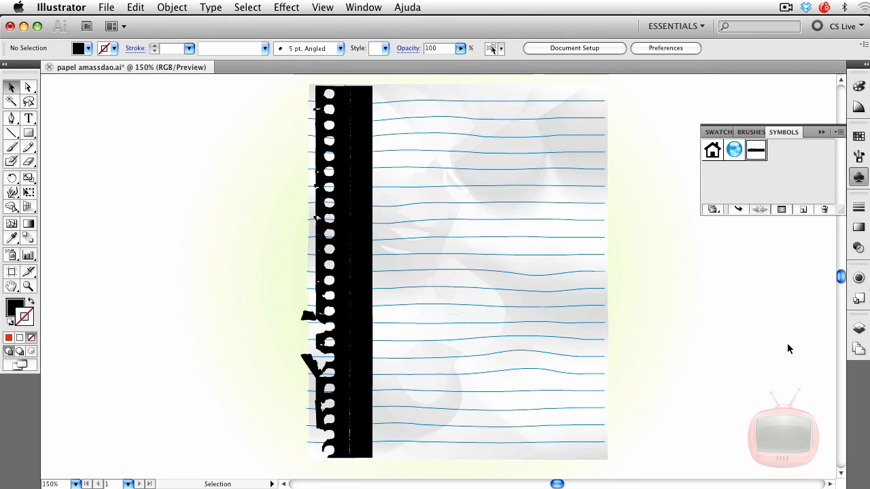
- Stretch the right-edge anchor points of the torn strip across to the paper's right edge so it covers the sheet
left_click(362, 318)
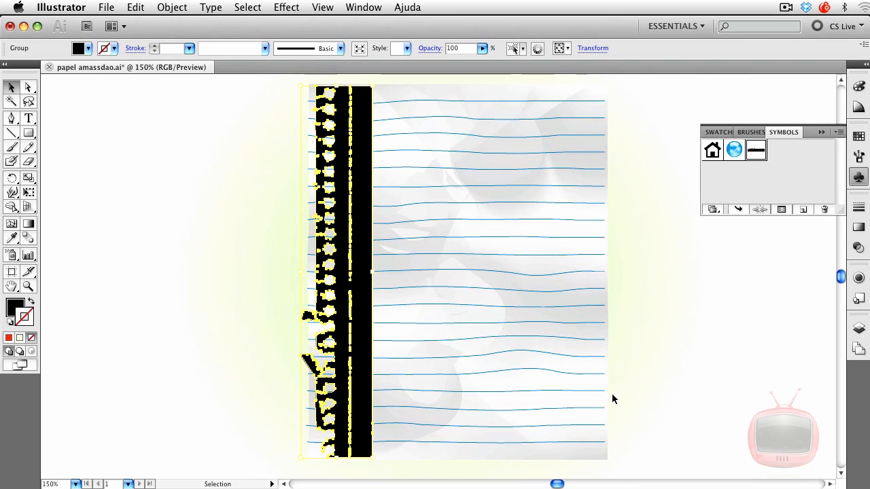
left_click(28, 87)
left_click_drag(379, 76, 367, 435)
key("space")
left_click_drag(437, 400, 415, 453)
left_click_drag(351, 470, 584, 460)
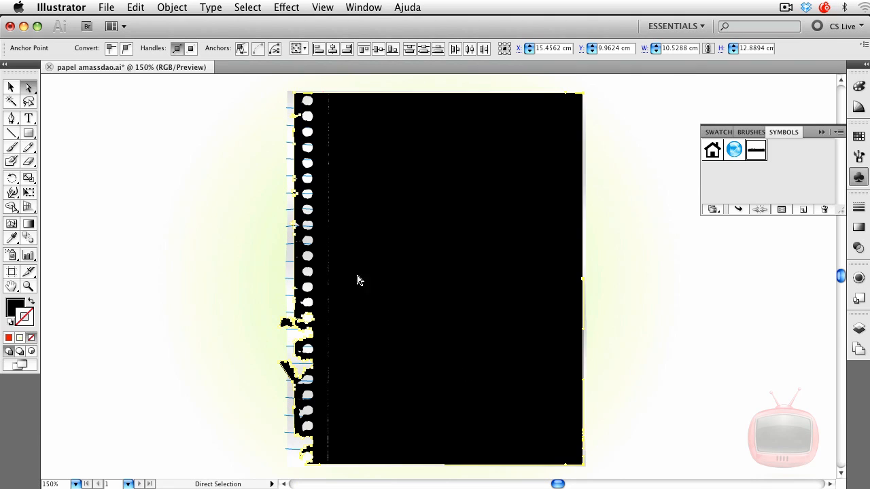
- Select the whole black torn-edge shape, adjust its position over the paper and undo the last move
left_click(11, 87)
left_click(389, 234)
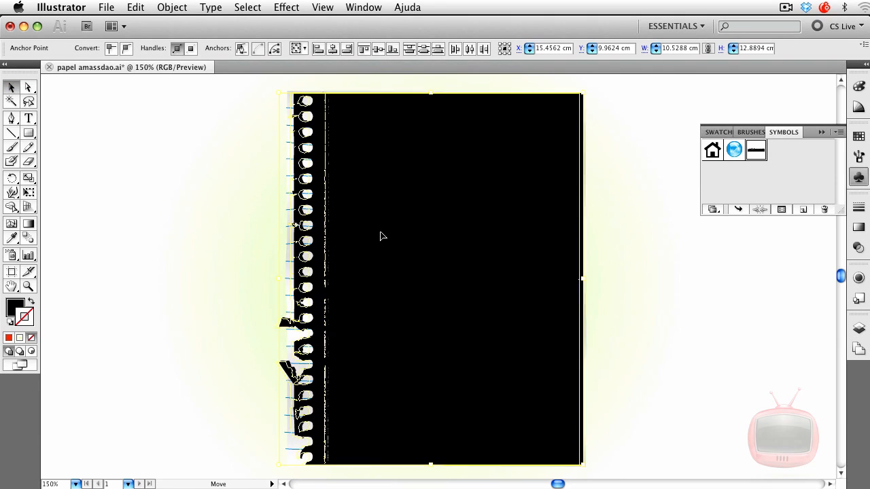
left_click_drag(387, 234, 390, 206)
key("super+z")
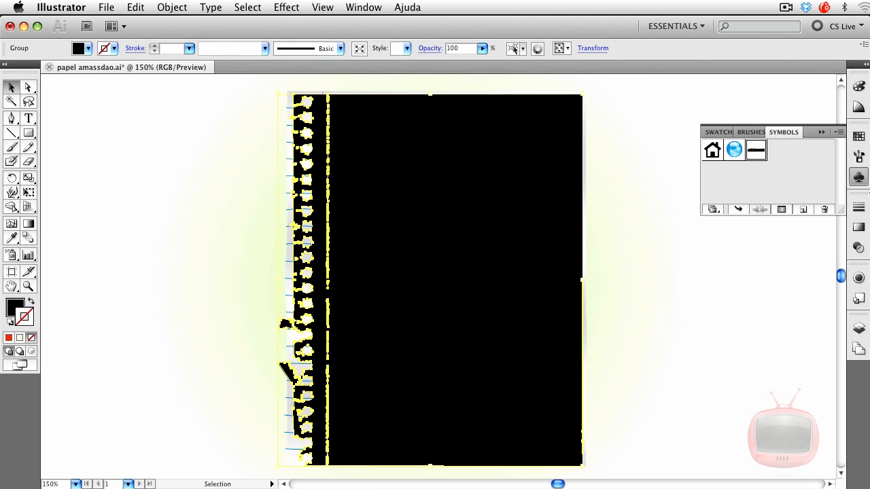
- Lower the black shape's opacity to 68% to check how it covers the paper, and restore it to 100%
left_click(859, 276)
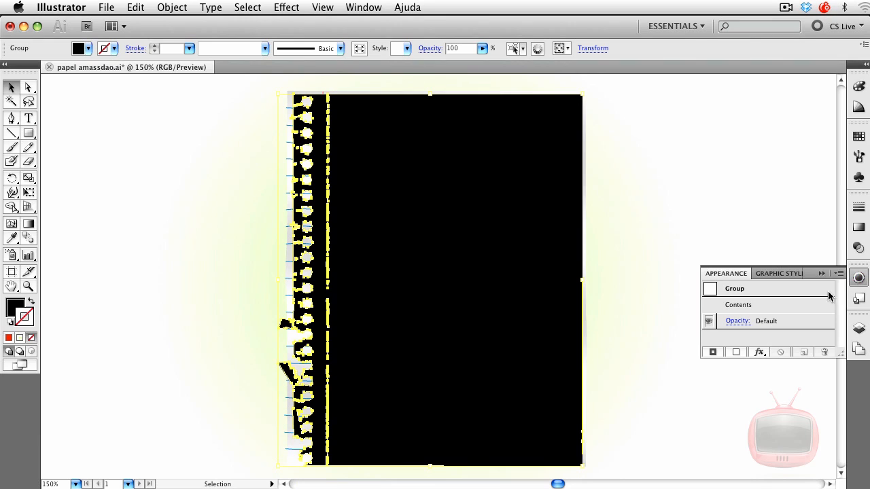
left_click(860, 248)
left_click(826, 217)
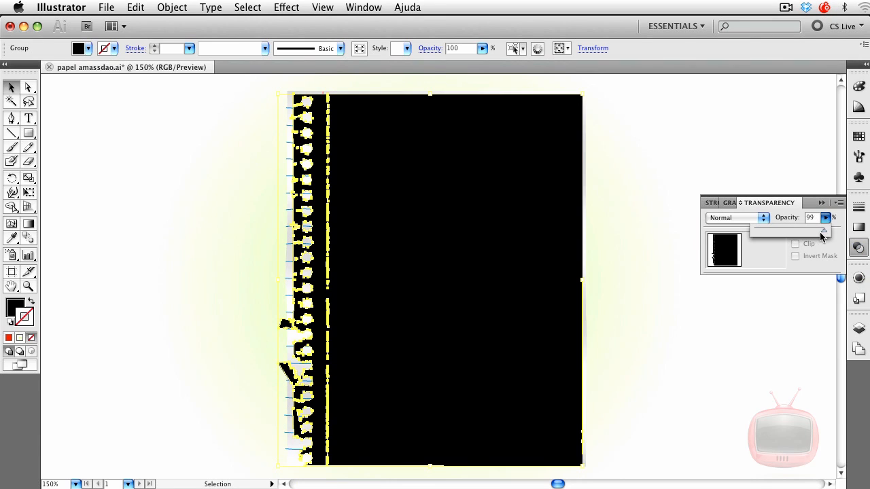
left_click_drag(828, 231, 804, 235)
left_click(612, 260)
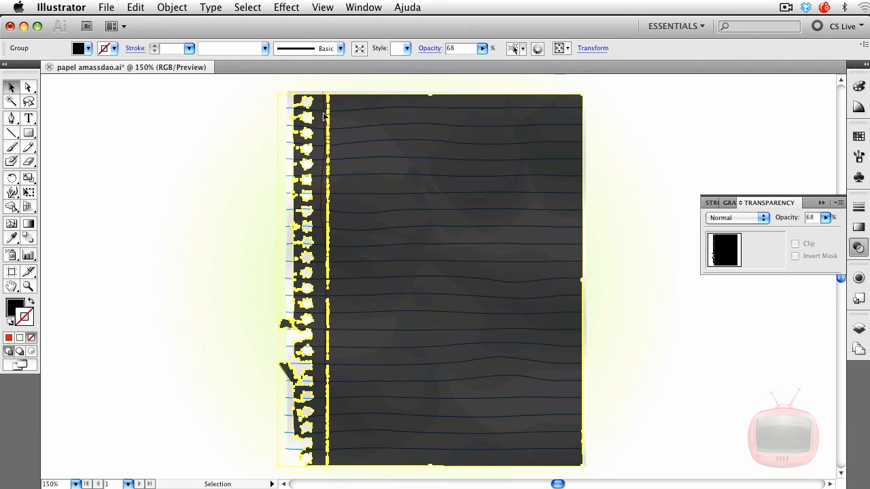
left_click(826, 218)
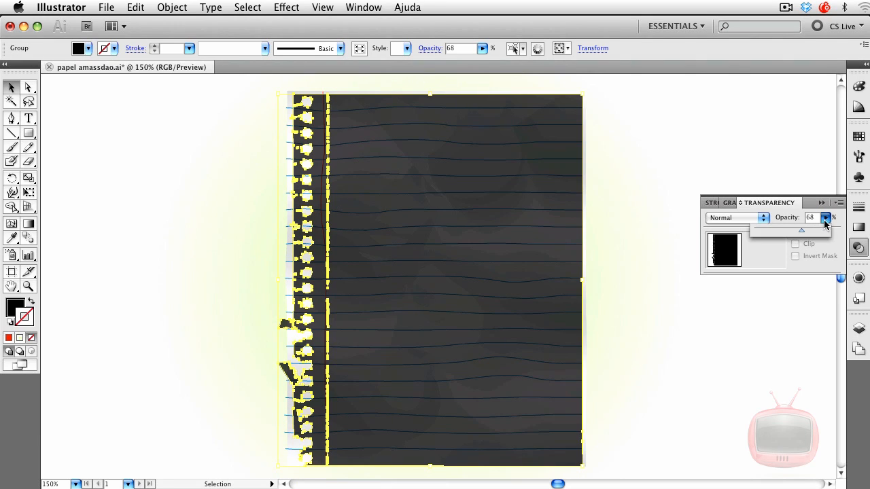
left_click_drag(806, 235, 841, 232)
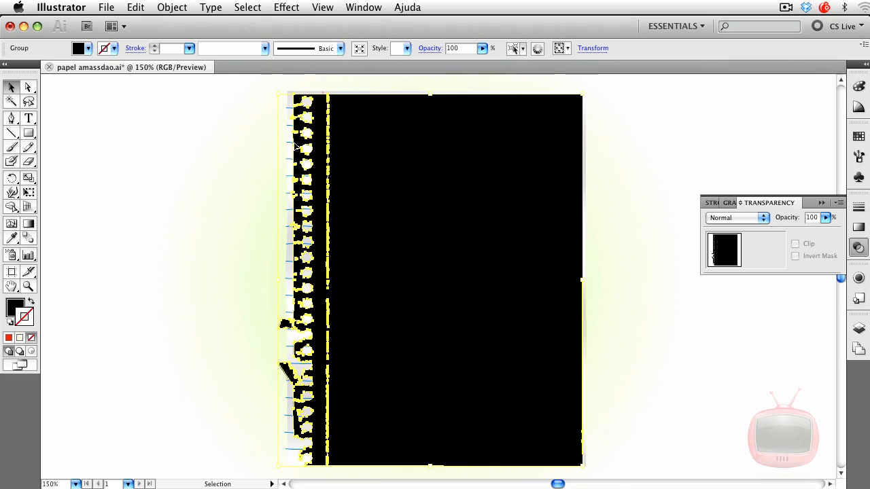
- Unlock Layer 4 and Layer 3 while keeping the background layer, Layer 1, locked
left_click(859, 328)
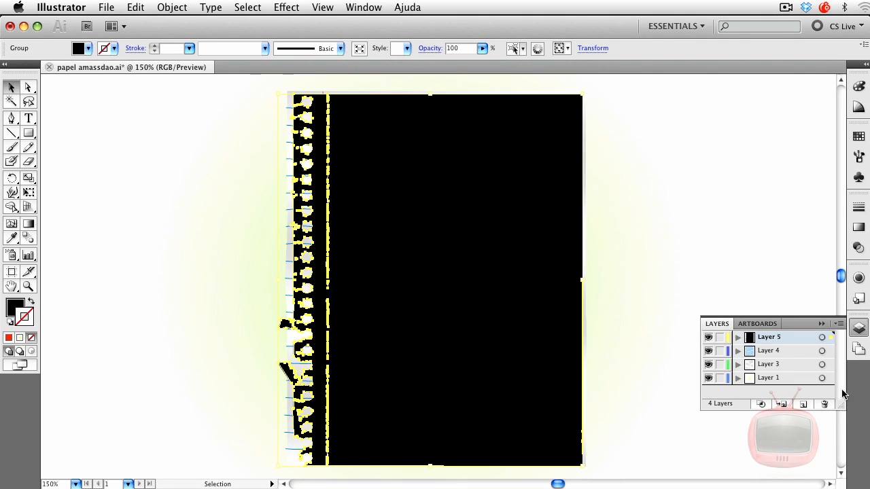
left_click_drag(842, 406, 850, 425)
left_click(720, 378)
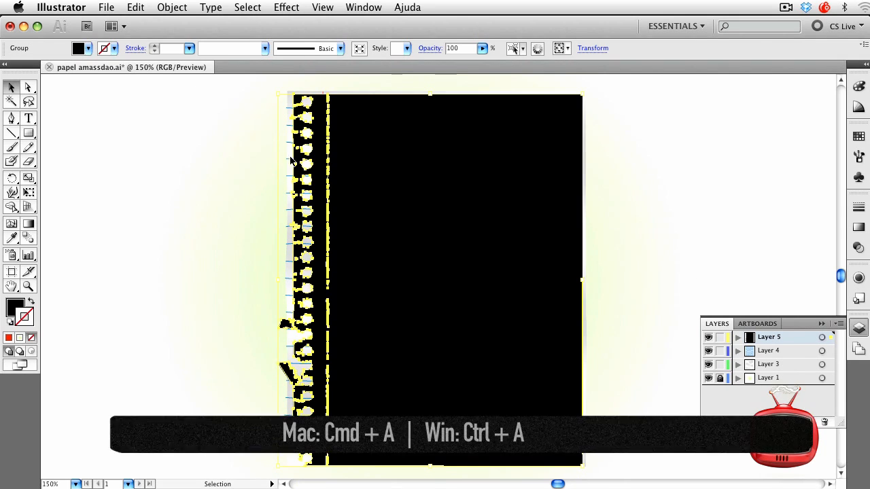
- Make a clipping mask from all the unlocked artwork so the black torn-edge shape clips the paper and its lines, and deselect it
key("super+a")
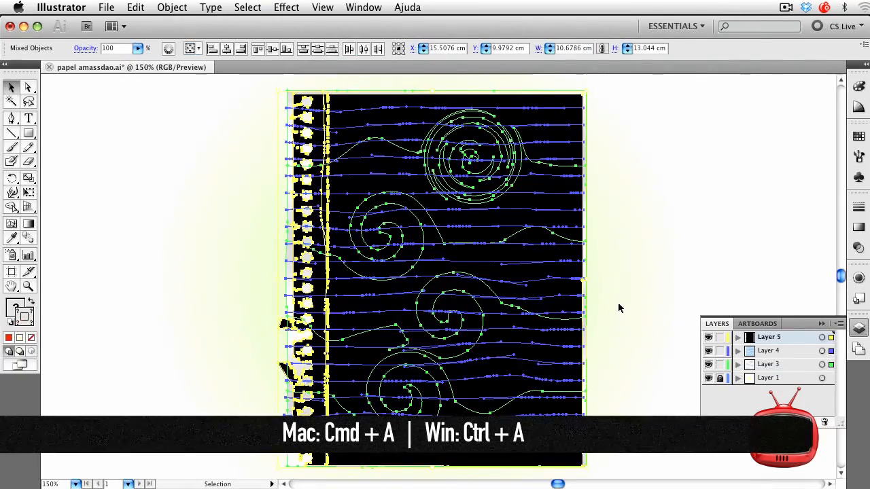
key("super+7")
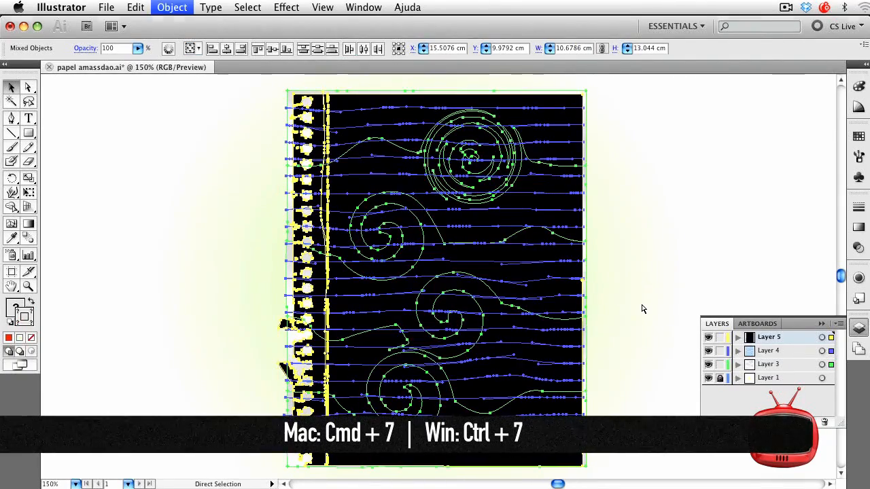
left_click(657, 235)
left_click(703, 270)
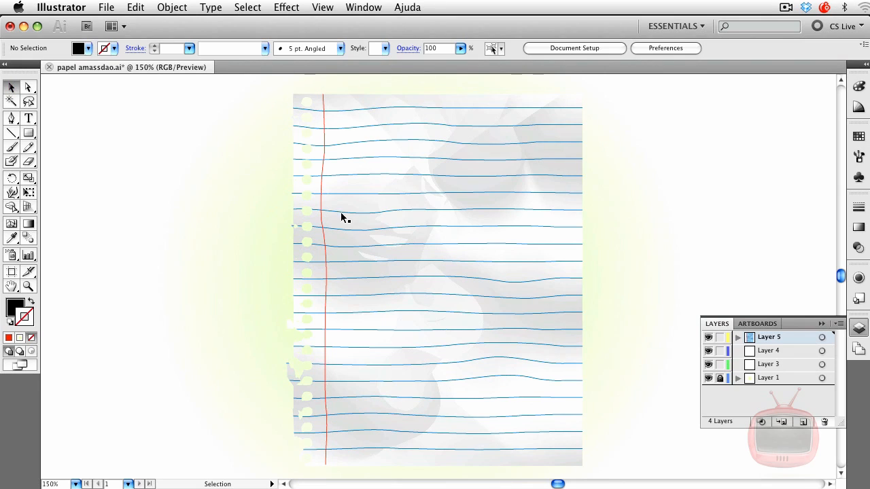
- Select the clipped paper group and push its right, bottom, top and left edges slightly inward with the Warp tool to make them wavy
left_click(421, 258)
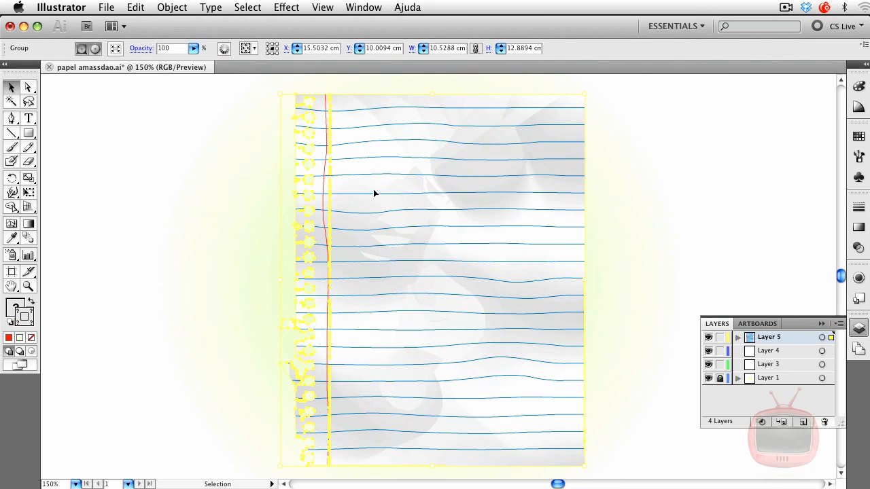
left_click(12, 192)
left_click_drag(585, 178, 566, 183)
left_click_drag(575, 382, 546, 376)
left_click_drag(424, 455, 408, 452)
mouse_move(412, 101)
left_mouse_down()
mouse_move(393, 94)
mouse_move(408, 110)
left_mouse_up()
left_click_drag(272, 249, 276, 279)
left_click(11, 87)
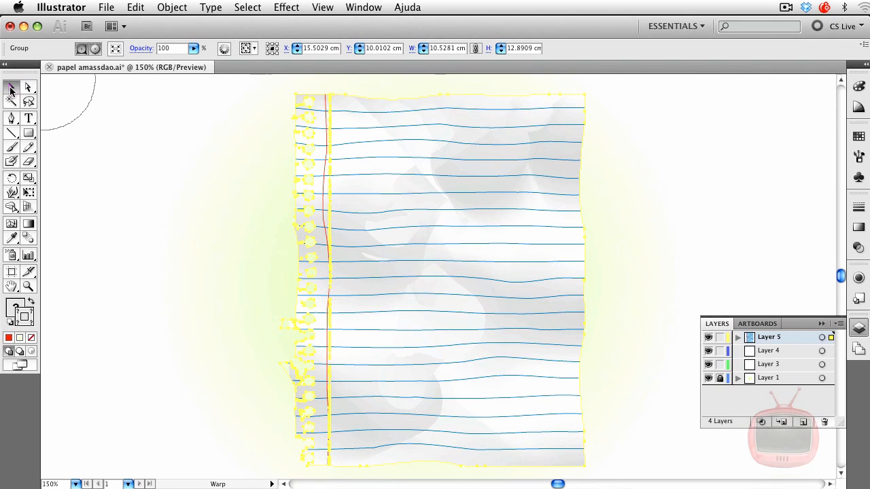
- Apply a Drop Shadow to the paper group in Multiply mode with 15% opacity, 0.25 cm X and Y offsets and 0.18 cm blur
left_click(286, 7)
mouse_move(326, 195)
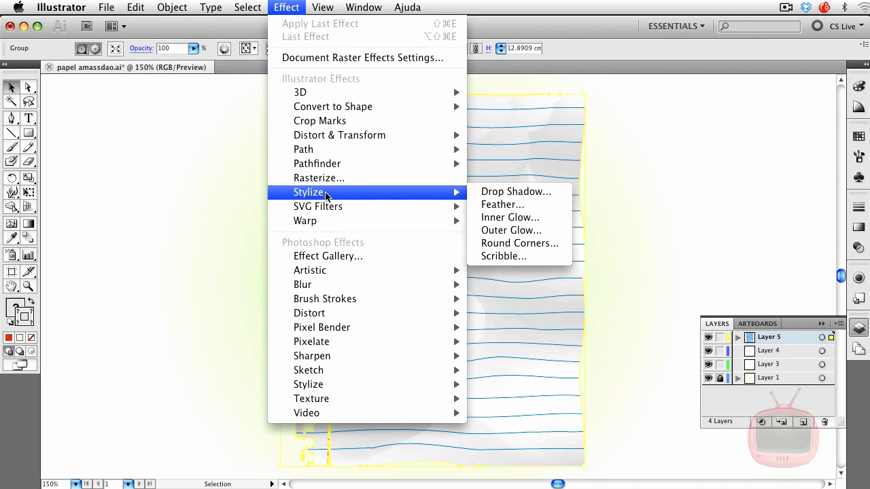
left_click(516, 192)
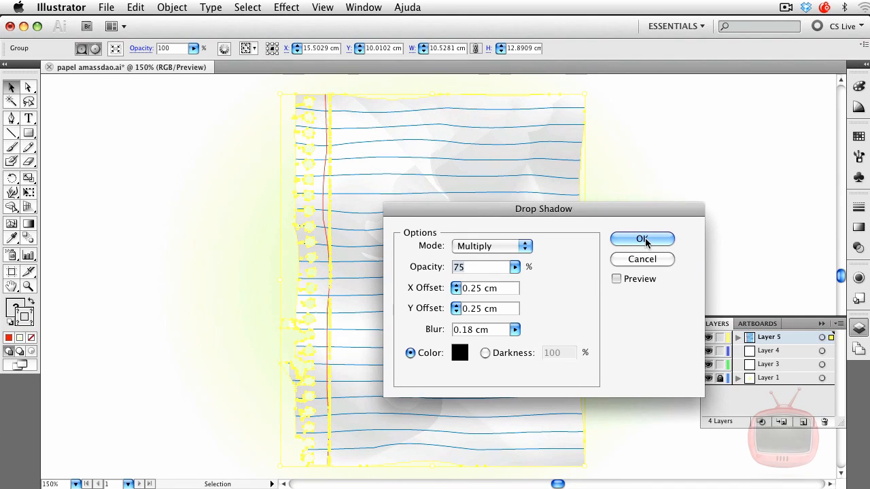
left_click(617, 279)
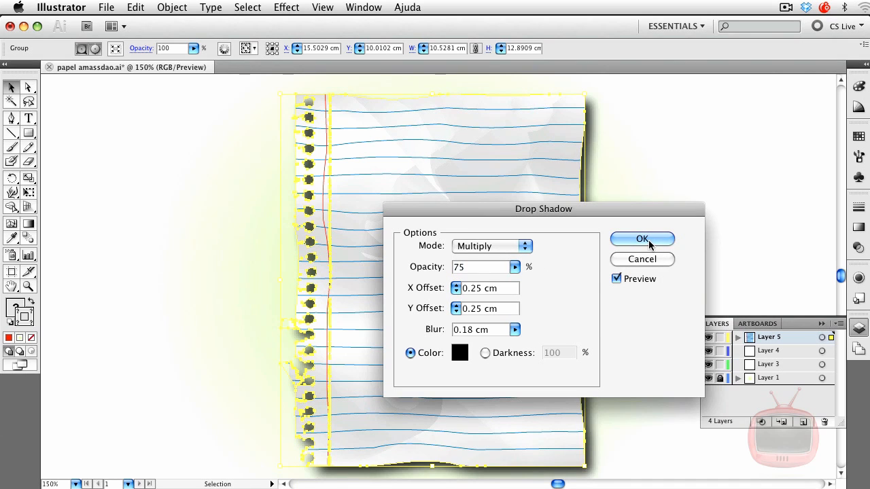
left_click(515, 267)
left_click_drag(495, 282, 453, 282)
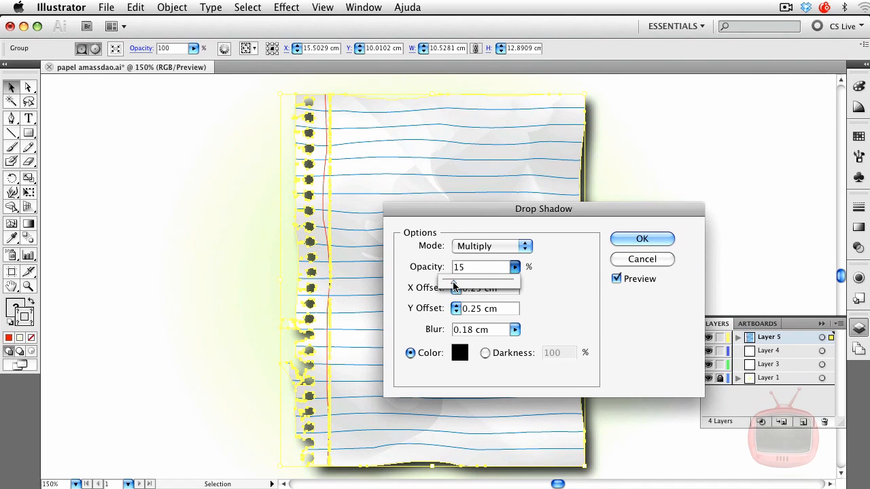
left_click(657, 239)
left_click(660, 237)
left_click(579, 276)
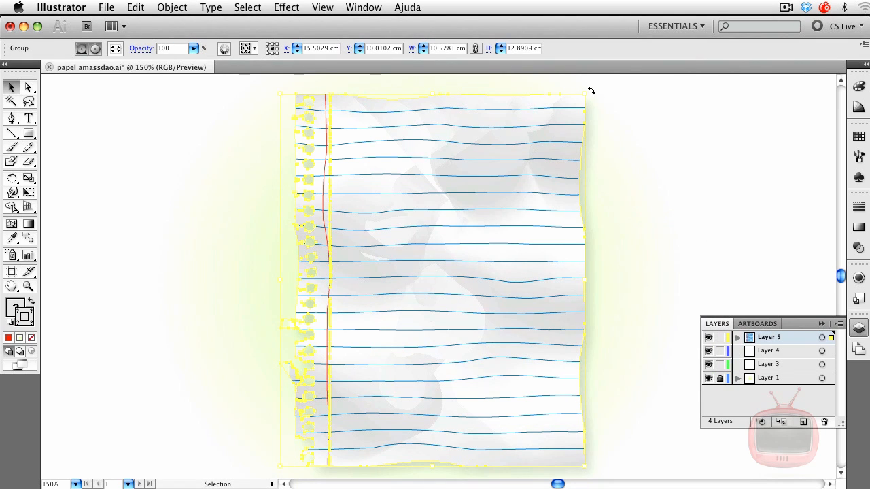
- Rotate the paper group slightly counterclockwise and deselect it to check the finished sheet
left_click_drag(589, 90, 553, 82)
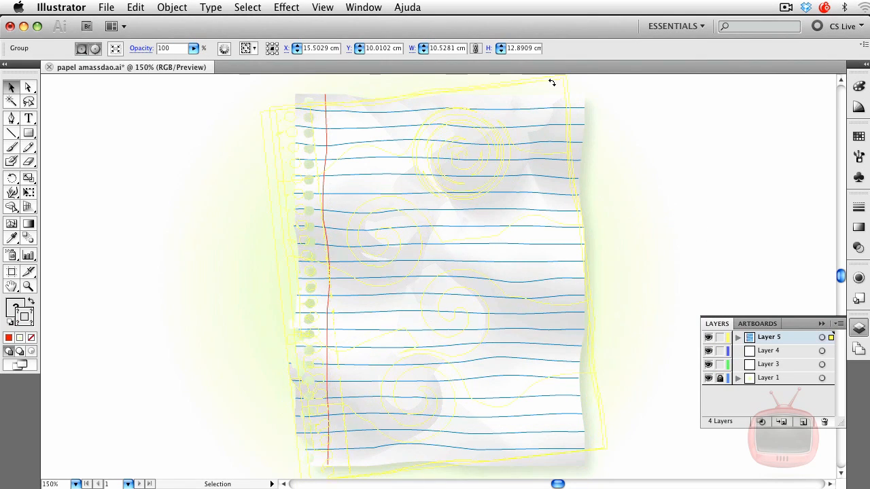
left_click(757, 234)
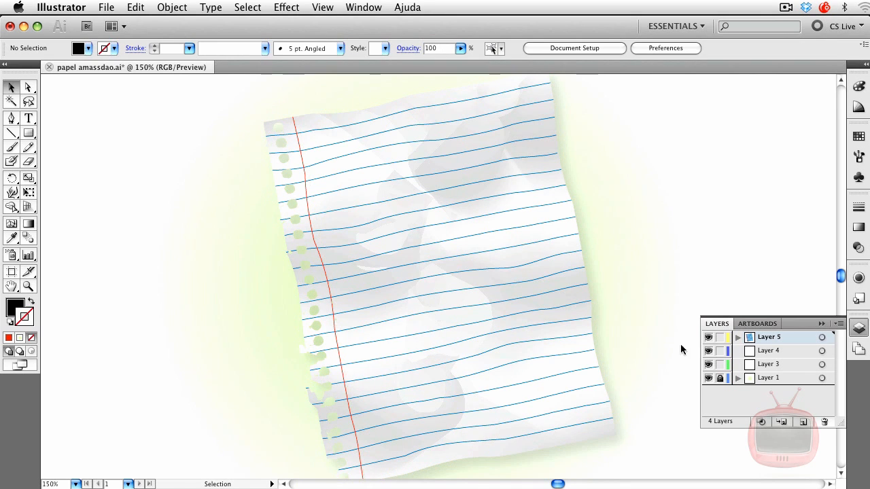
key("space")
left_click_drag(643, 422, 624, 411)
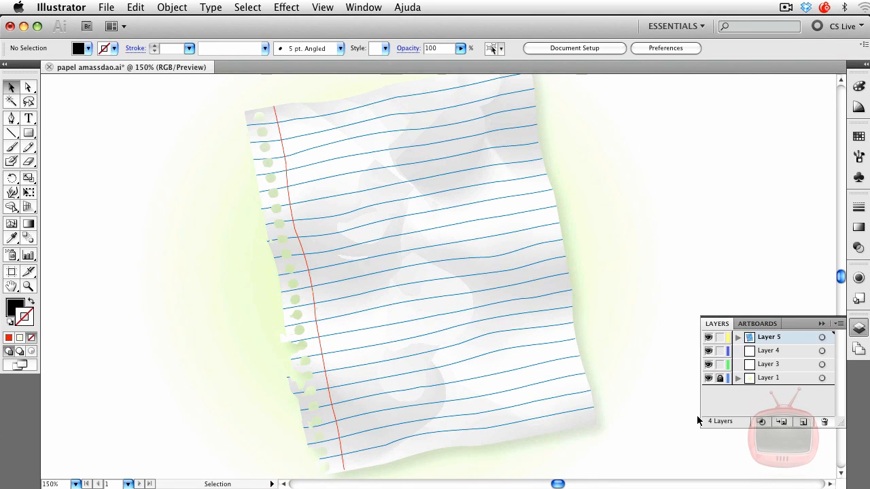